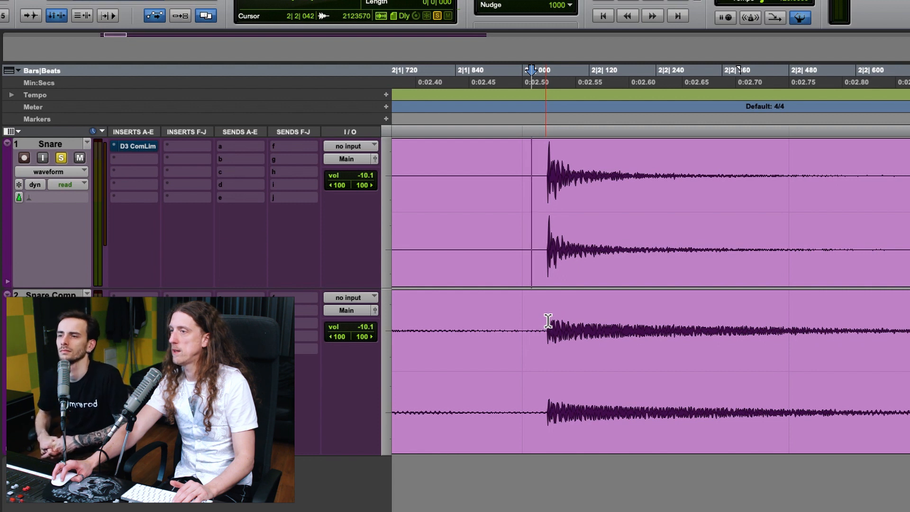
# Locate the attack of the first snare hit on the Snare track and select its decay tail to examine it
pyautogui.press('r')
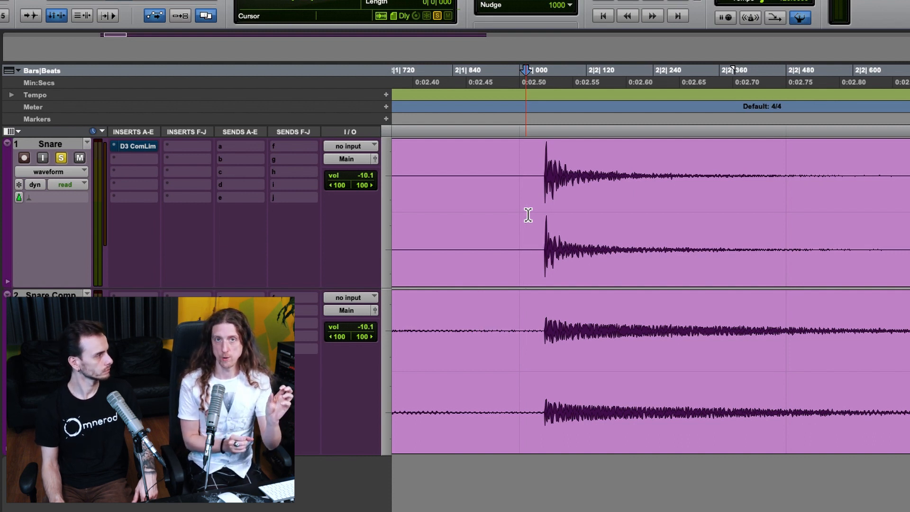
pyautogui.click(545, 174)
pyautogui.hscroll(-3, 547, 174)
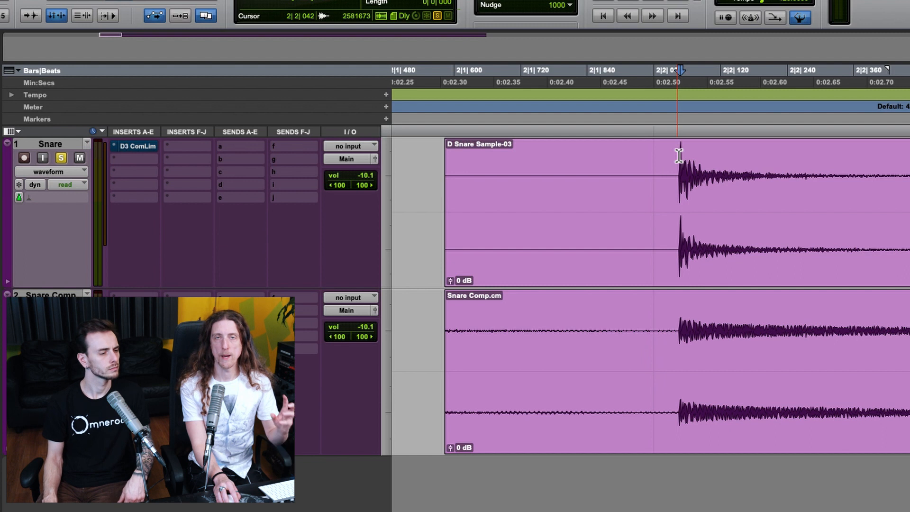
pyautogui.click(676, 170)
pyautogui.hscroll(2, 676, 174)
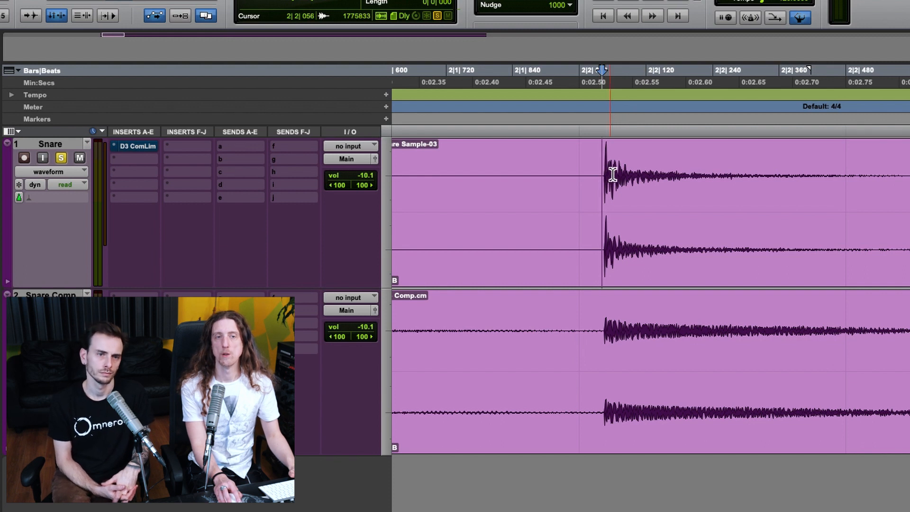
pyautogui.moveTo(610, 174); pyautogui.dragTo(894, 183)
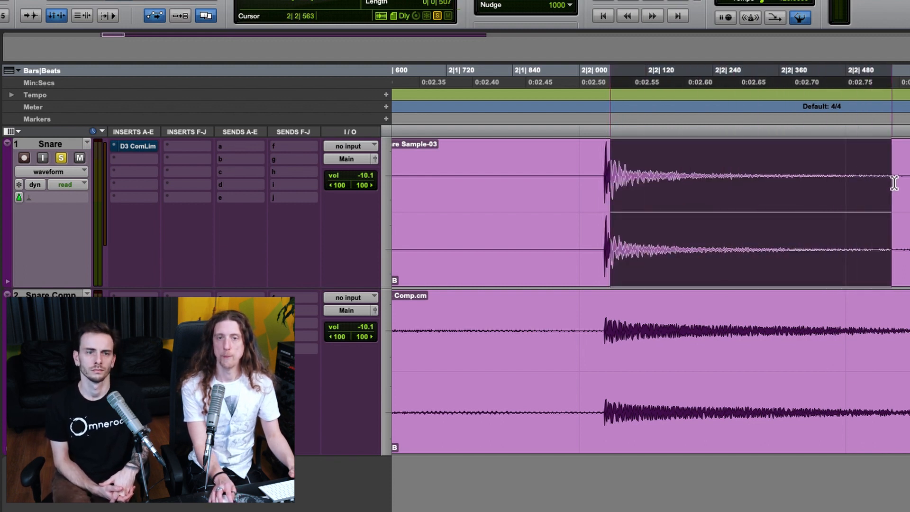
pyautogui.click(590, 175)
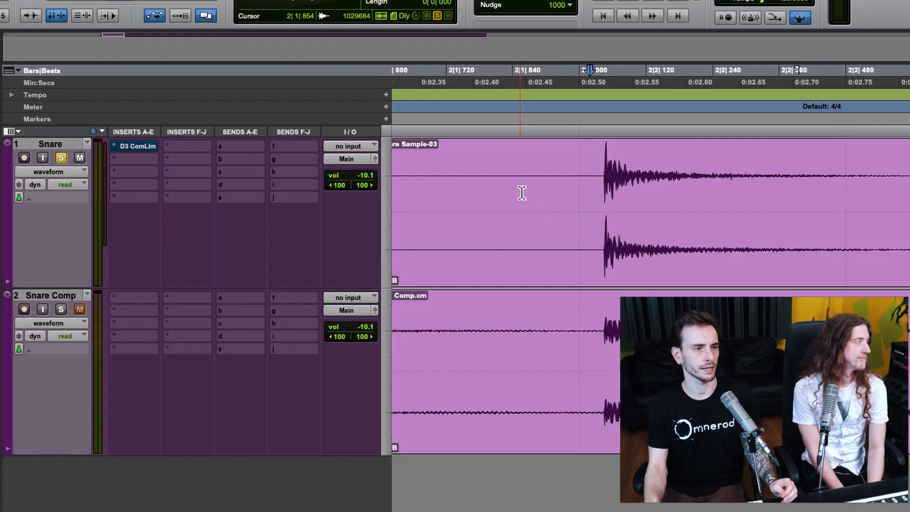
# Open the Dyn3 Compressor/Limiter on the Snare track, reposition its window and select the whole snare clip
pyautogui.click(124, 148)
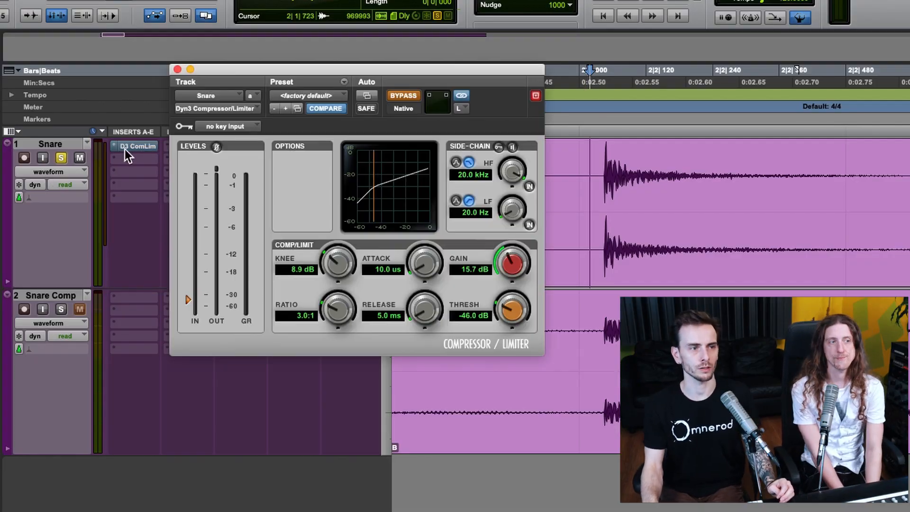
pyautogui.moveTo(514, 72); pyautogui.dragTo(534, 150)
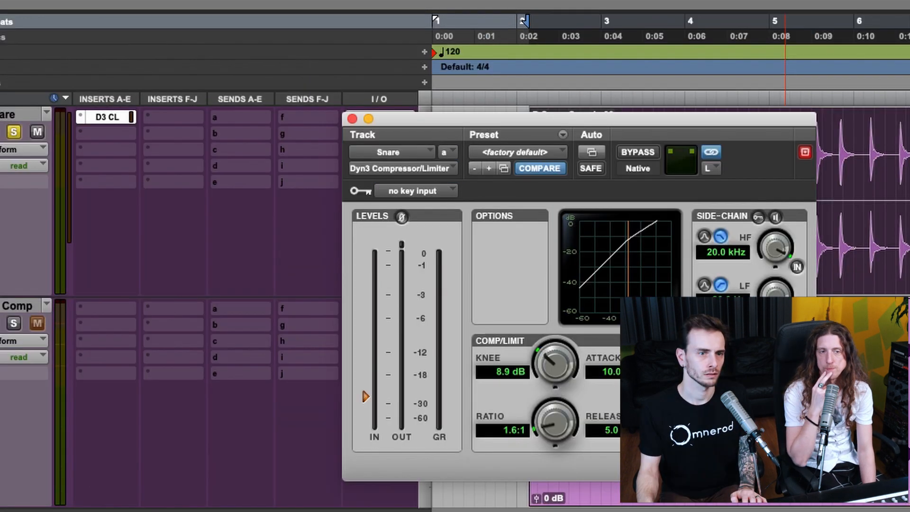
pyautogui.click(747, 102)
pyautogui.moveTo(747, 118); pyautogui.dragTo(450, 114)
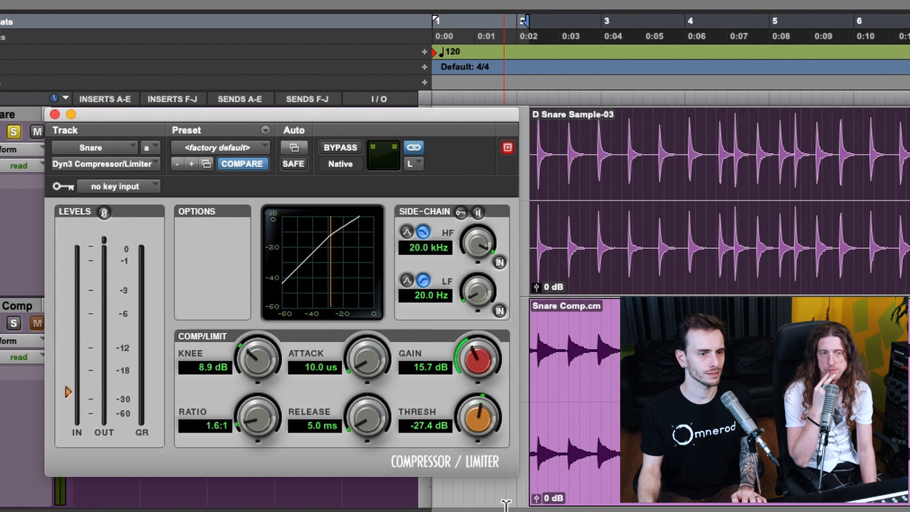
pyautogui.click(614, 463)
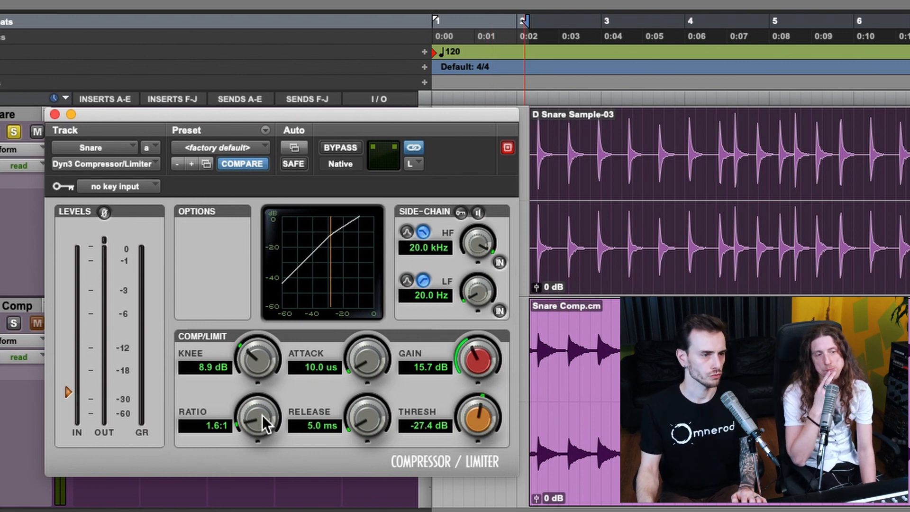
# Set the snare compressor's ratio to 2.0:1 and threshold to 0.0 dB, and play the snare
pyautogui.moveTo(258, 419); pyautogui.dragTo(264, 416)
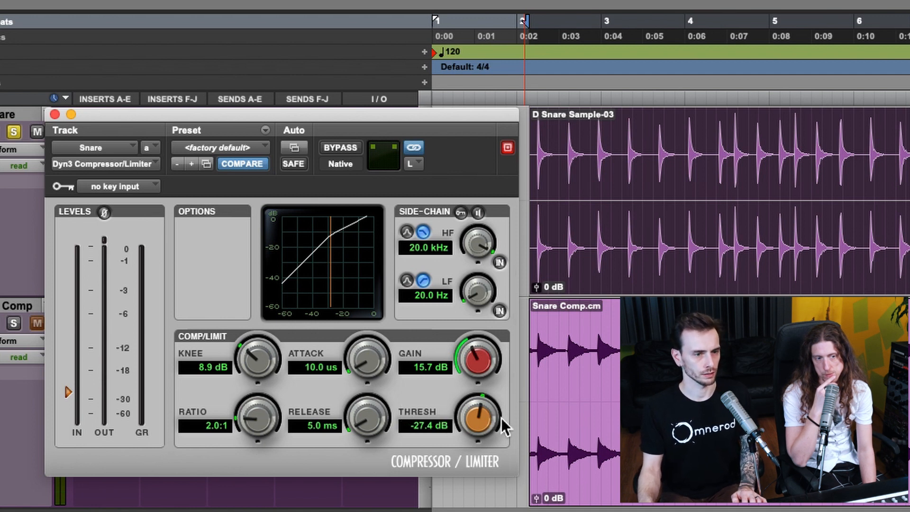
pyautogui.keyDown('alt'); pyautogui.click(484, 422); pyautogui.keyUp('alt')
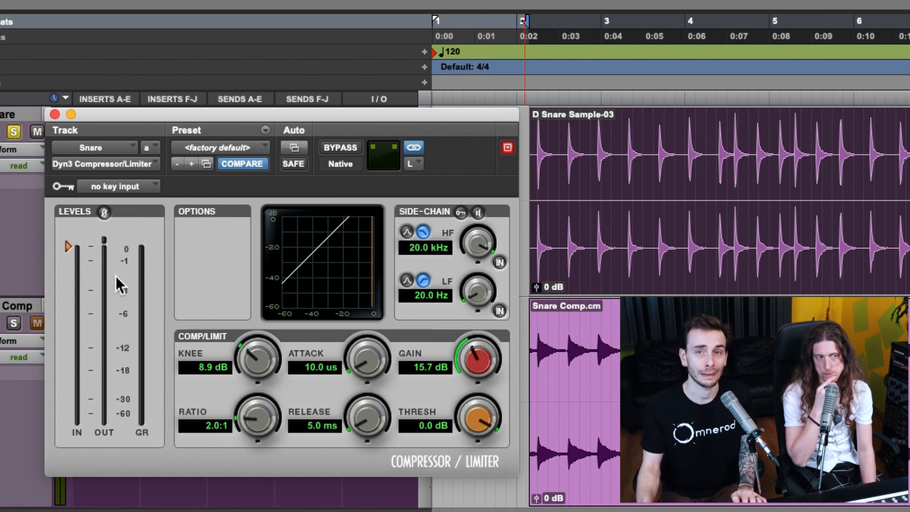
pyautogui.press('space')
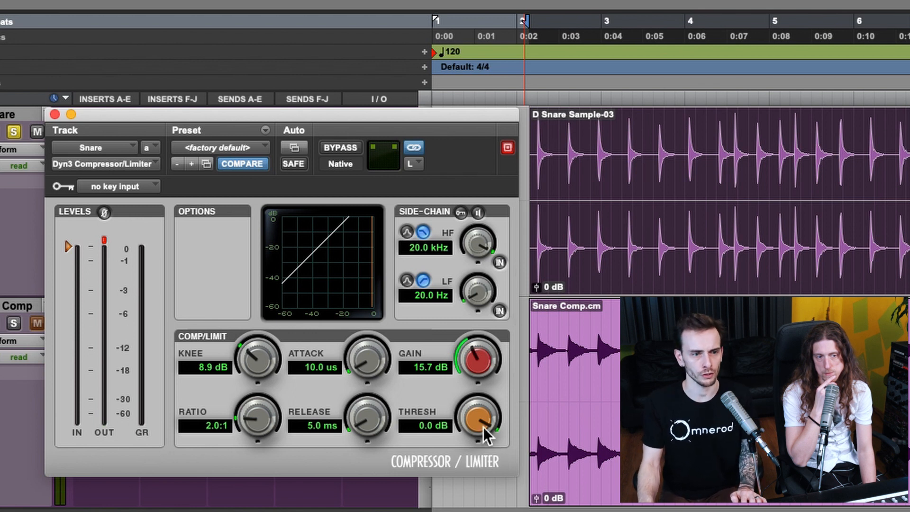
# Lower the snare compressor's threshold in stages to -38.0 dB while playing the snare
pyautogui.press('space')
pyautogui.moveTo(473, 425); pyautogui.dragTo(463, 463)
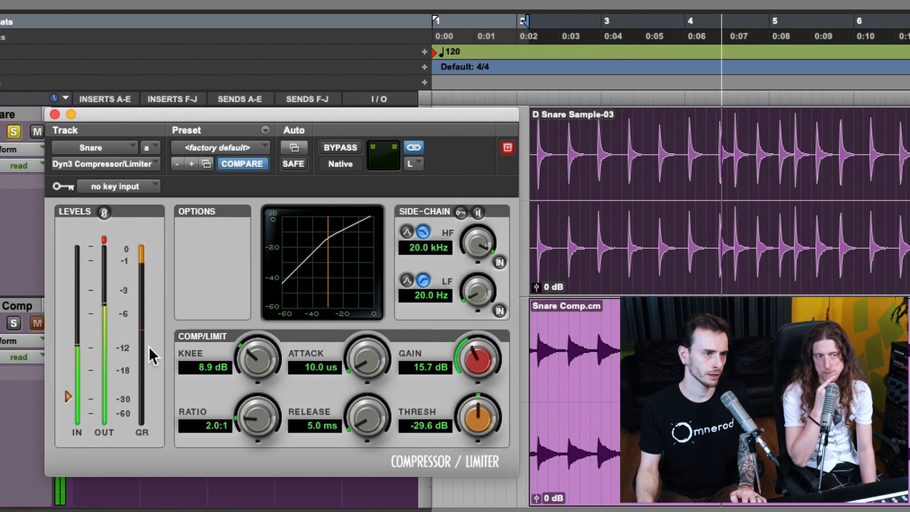
pyautogui.moveTo(484, 416); pyautogui.dragTo(480, 511)
pyautogui.moveTo(482, 412); pyautogui.dragTo(472, 389)
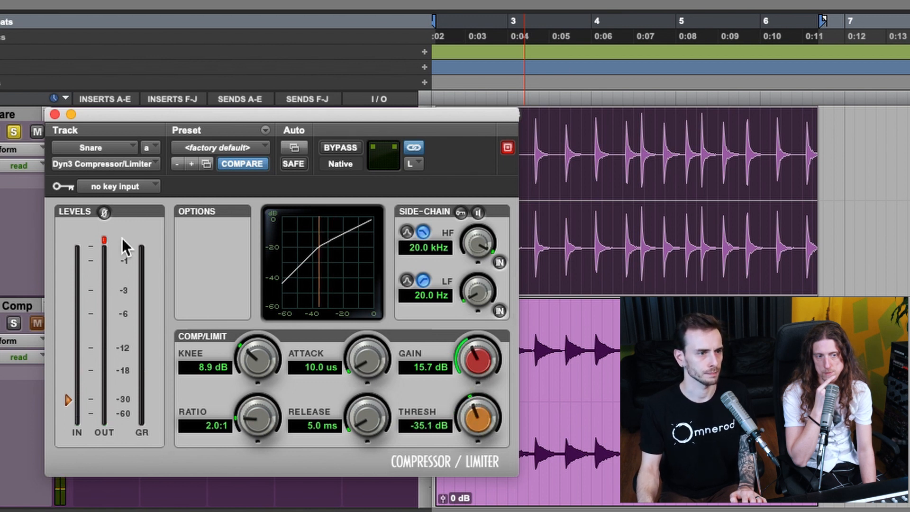
pyautogui.moveTo(467, 416)
pyautogui.mouseDown()
pyautogui.moveTo(475, 426)
pyautogui.moveTo(478, 419)
pyautogui.mouseUp()
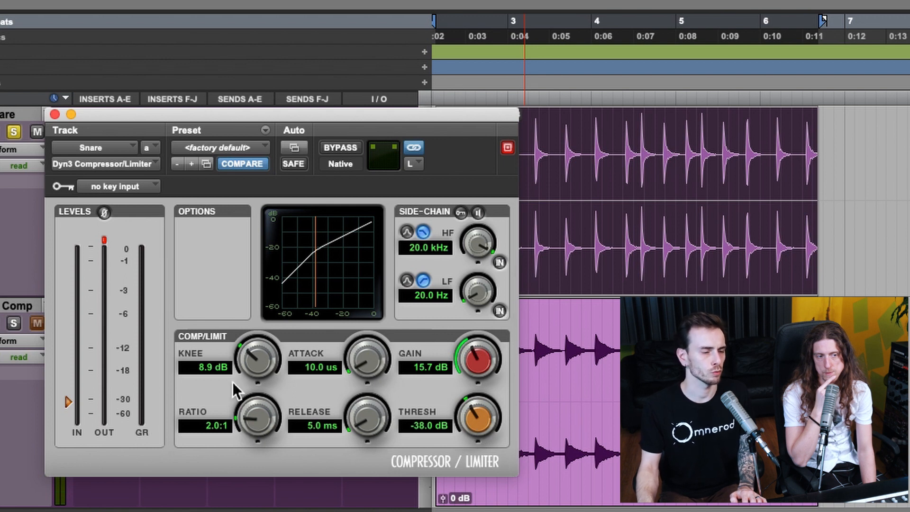
# Play the snare while raising the compressor's ratio, try the 100.0:1 extreme, and settle on 2.6:1
pyautogui.press('space')
pyautogui.moveTo(256, 417); pyautogui.dragTo(212, 412)
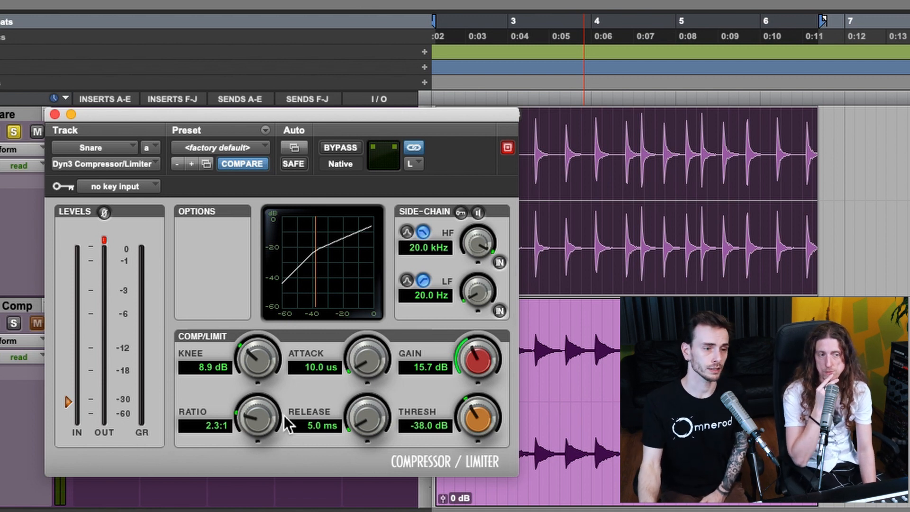
pyautogui.moveTo(256, 431); pyautogui.dragTo(270, 323)
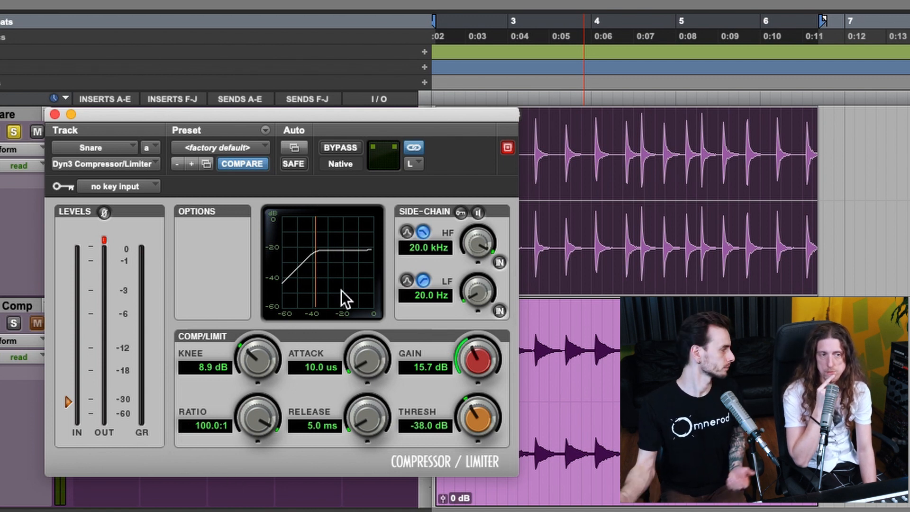
pyautogui.moveTo(258, 420); pyautogui.dragTo(252, 511)
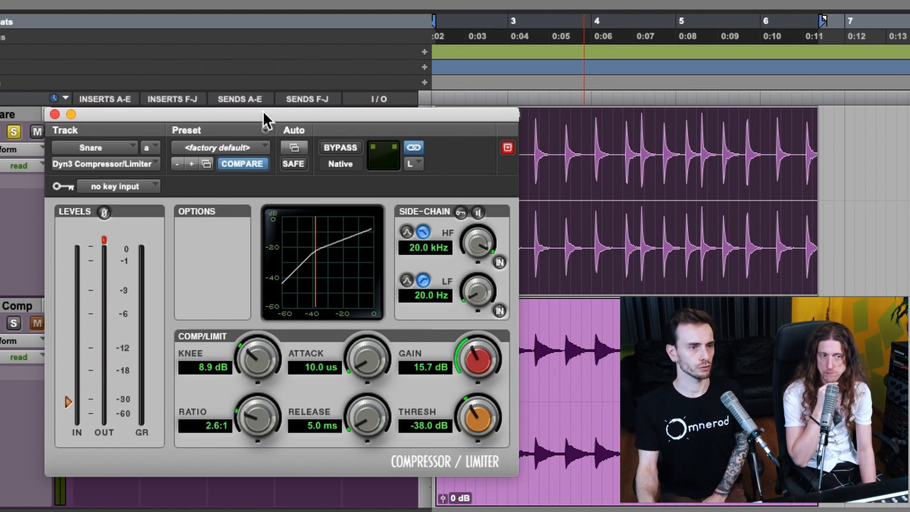
# Shift the compressor window off the waveform, try an attack of 124.9 ms and return it to 10.0 us
pyautogui.moveTo(263, 112); pyautogui.dragTo(218, 105)
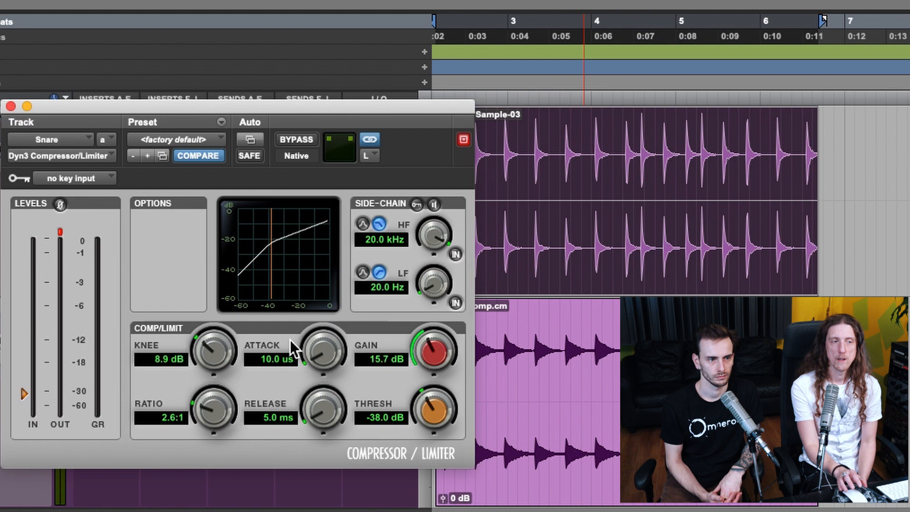
pyautogui.moveTo(320, 351); pyautogui.dragTo(346, 256)
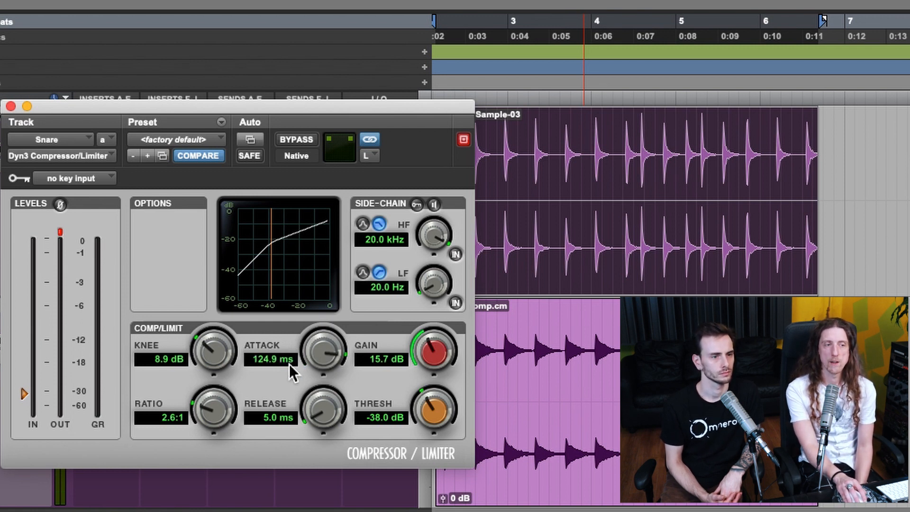
pyautogui.moveTo(308, 359); pyautogui.dragTo(291, 434)
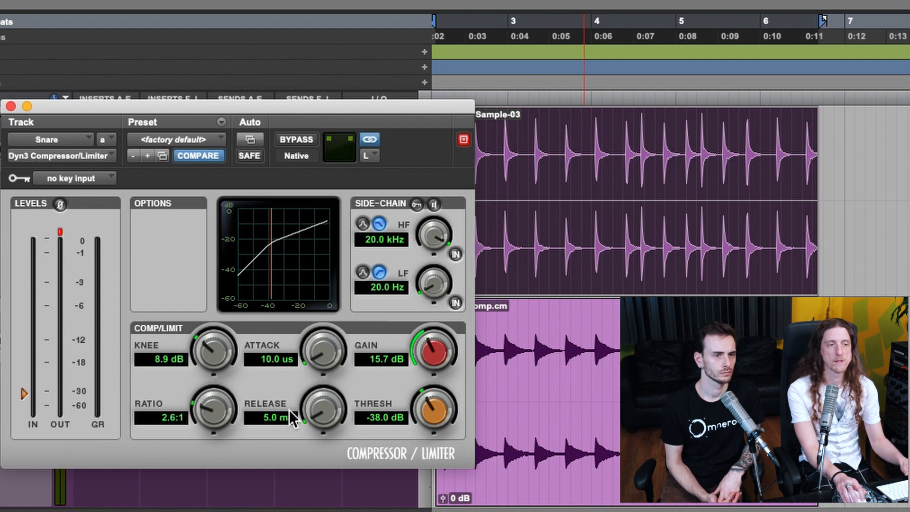
# Set the snare compressor's ratio to 4.1:1 and threshold to -38.1 dB, keeping the attack at 10.0 us
pyautogui.moveTo(222, 412); pyautogui.dragTo(222, 389)
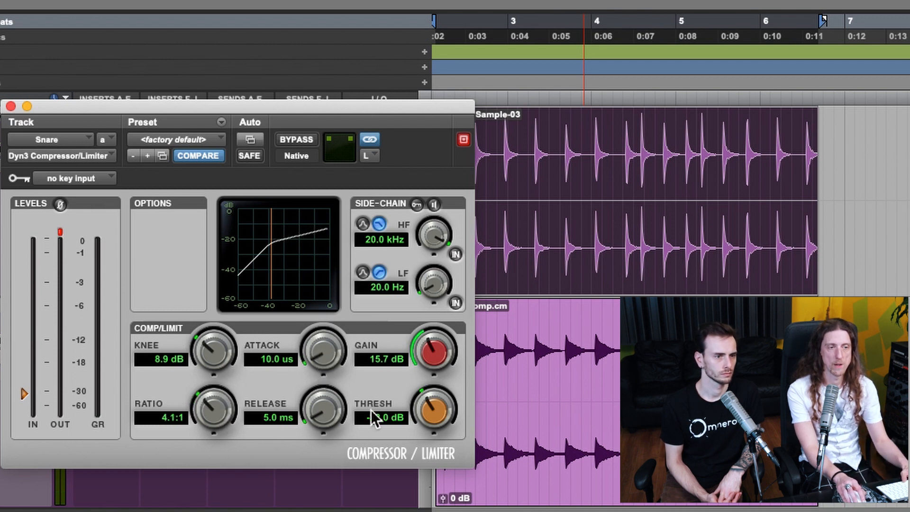
pyautogui.moveTo(440, 407); pyautogui.dragTo(440, 408)
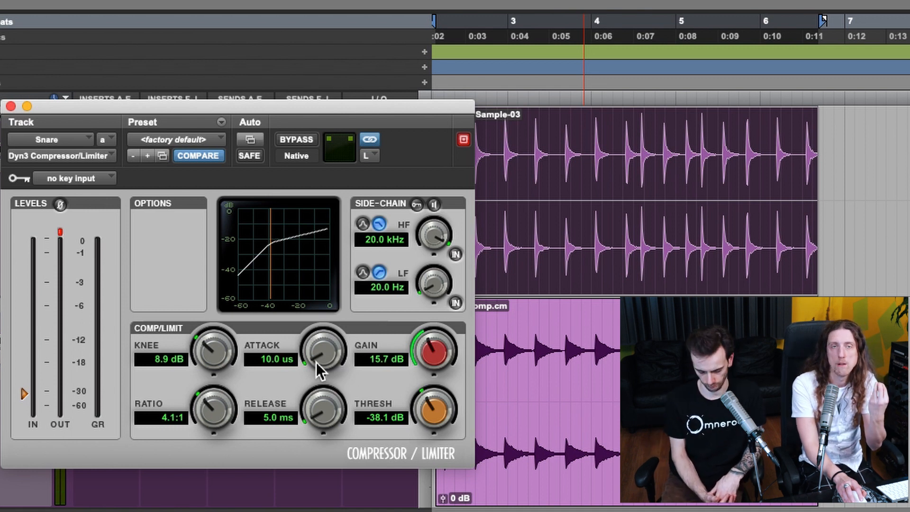
pyautogui.moveTo(317, 342); pyautogui.dragTo(317, 373)
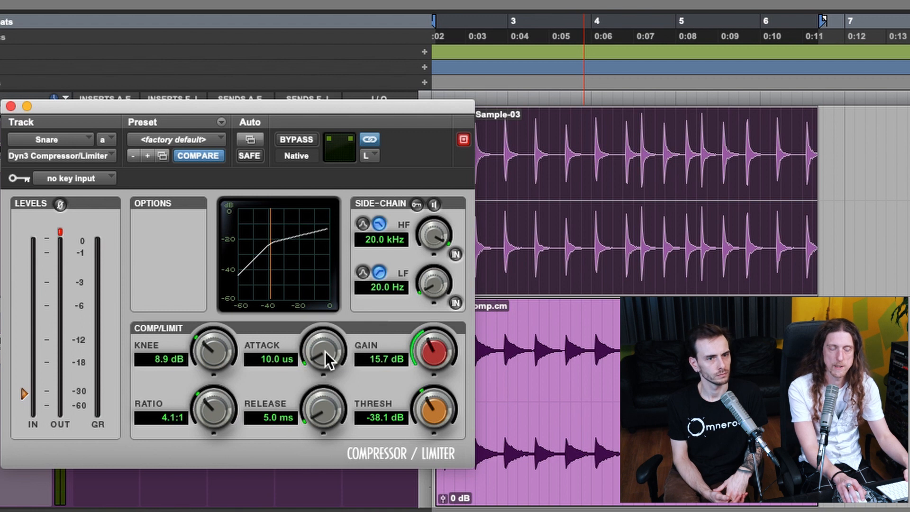
# Play the snare while adjusting the compressor's attack to 115.7 us and threshold to -33.6 dB
pyautogui.press('space')
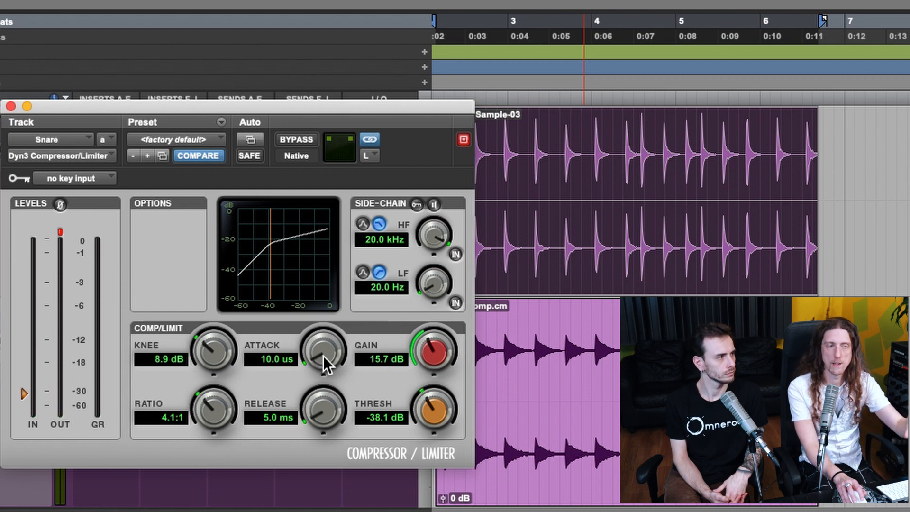
pyautogui.moveTo(422, 399); pyautogui.dragTo(426, 395)
pyautogui.moveTo(321, 349); pyautogui.dragTo(292, 425)
pyautogui.press('space')
pyautogui.moveTo(311, 354); pyautogui.dragTo(301, 373)
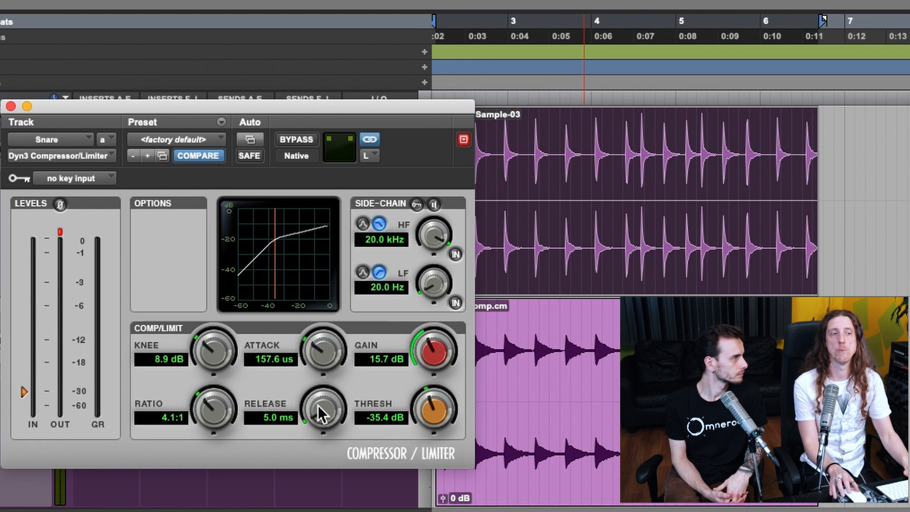
pyautogui.moveTo(319, 363)
pyautogui.mouseDown()
pyautogui.moveTo(338, 348)
pyautogui.moveTo(337, 332)
pyautogui.moveTo(314, 388)
pyautogui.moveTo(325, 365)
pyautogui.moveTo(325, 389)
pyautogui.moveTo(322, 354)
pyautogui.mouseUp()
pyautogui.moveTo(433, 417); pyautogui.dragTo(397, 421)
# Play the snare while trying compressor release times of 28.0 ms, 503.6 ms and 290.1 ms
pyautogui.moveTo(326, 414); pyautogui.dragTo(330, 382)
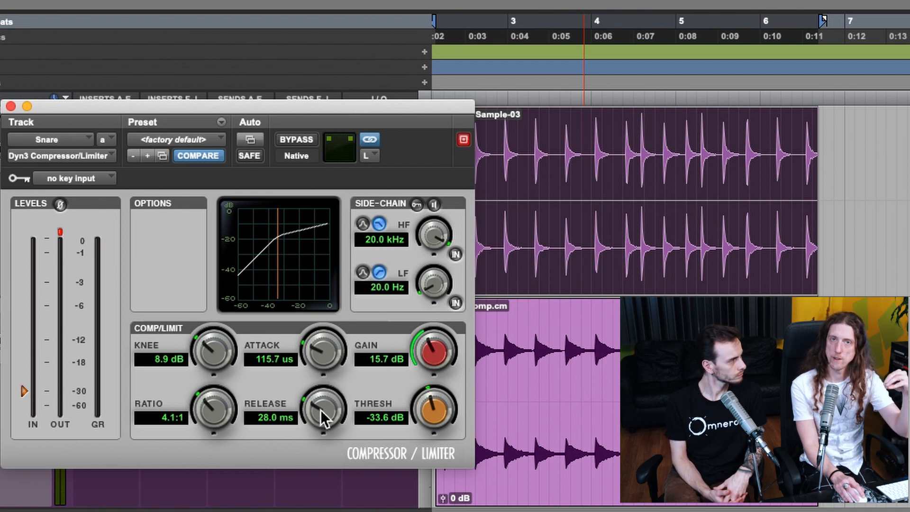
pyautogui.moveTo(321, 410); pyautogui.dragTo(341, 373)
pyautogui.press('space')
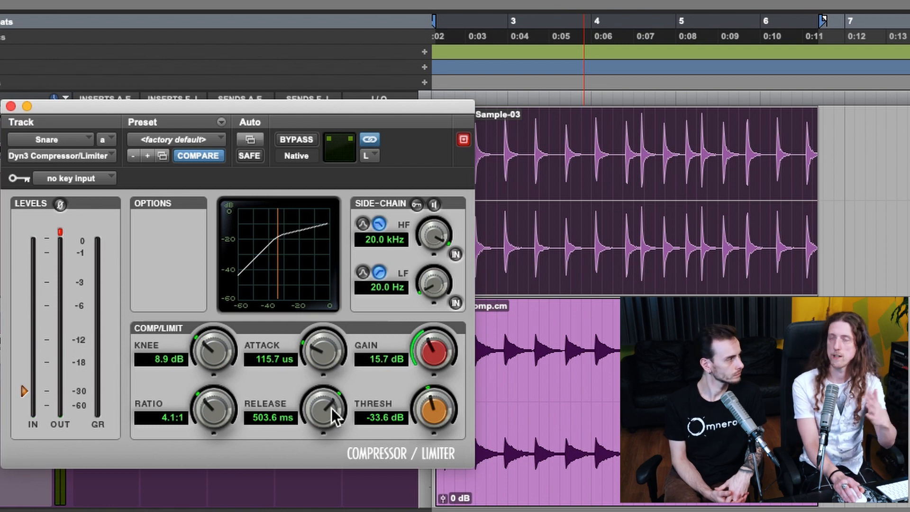
pyautogui.moveTo(331, 407); pyautogui.dragTo(325, 417)
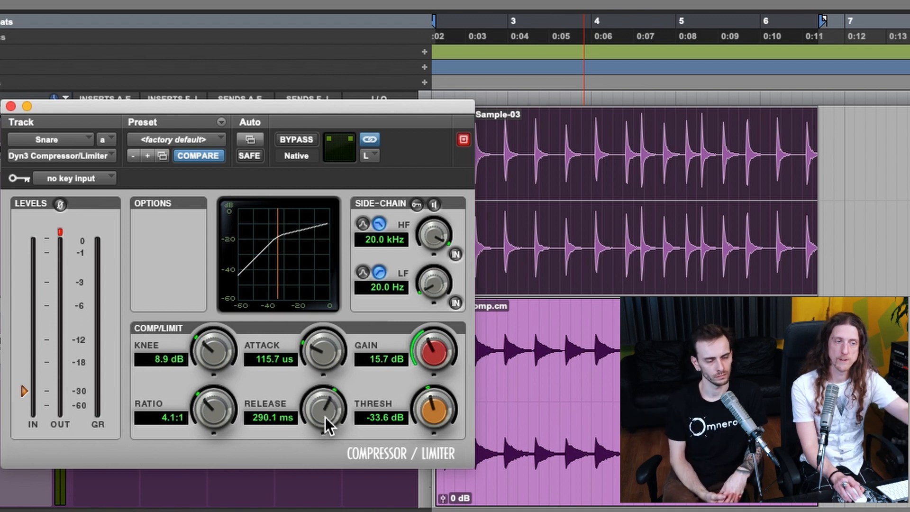
pyautogui.press('space')
pyautogui.moveTo(332, 406); pyautogui.dragTo(311, 430)
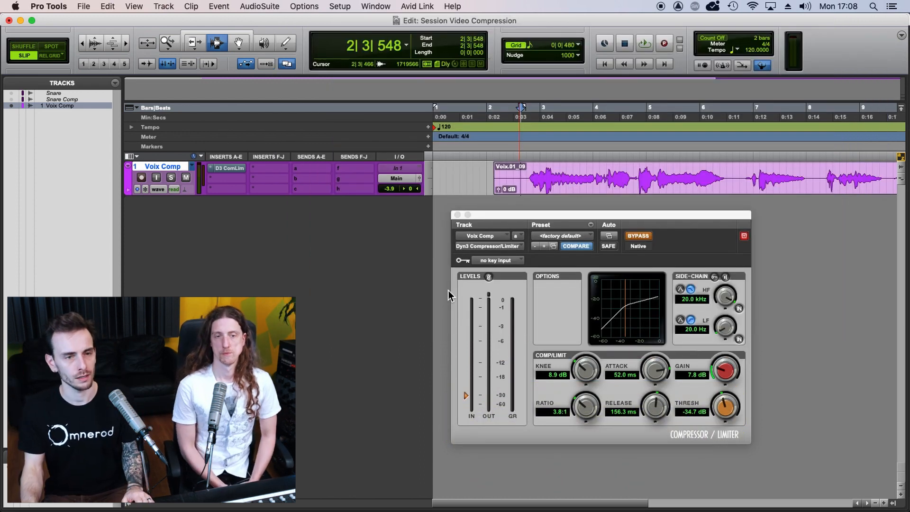
# Play the Voix Comp vocal with its compressor bypassed, and reset the playback position to just before the first phrase
pyautogui.press('space')
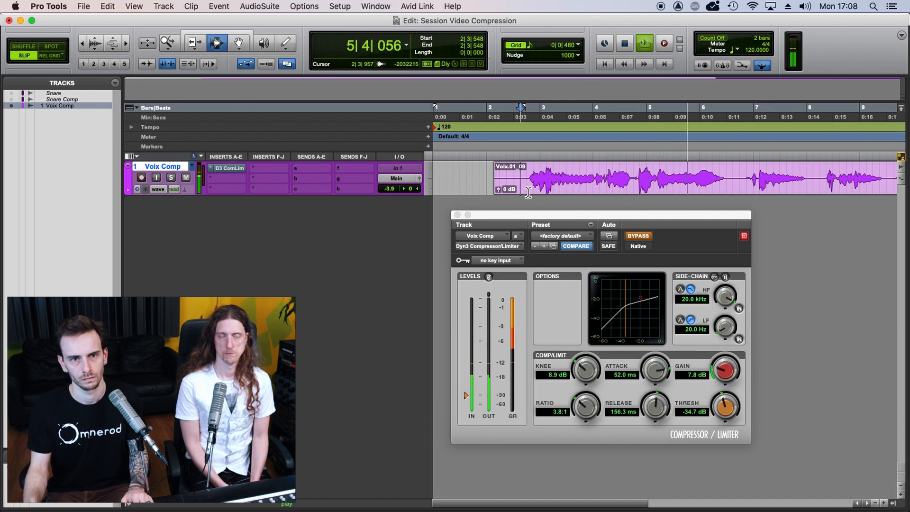
pyautogui.press('space')
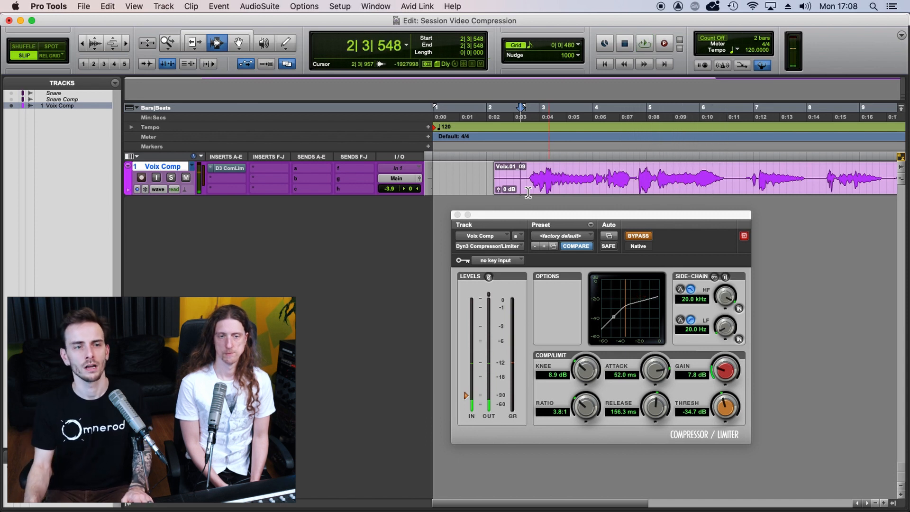
pyautogui.click(521, 174)
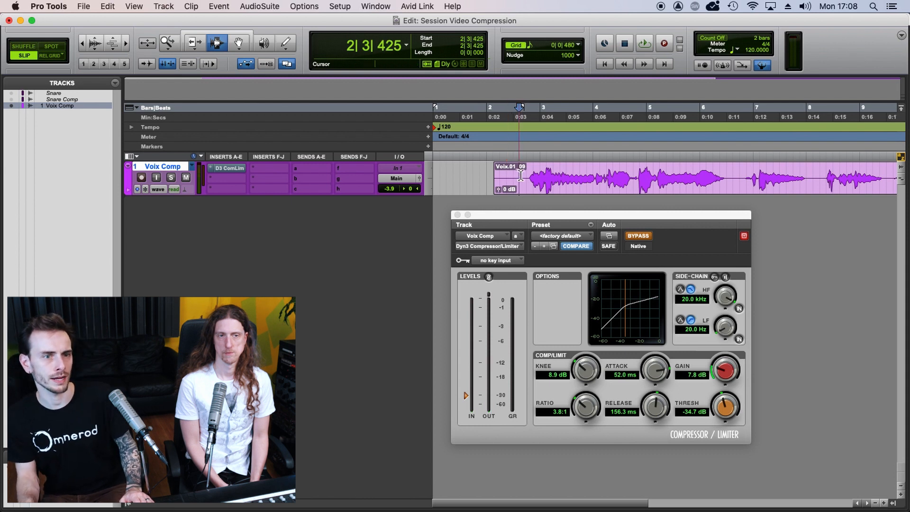
pyautogui.click(527, 177)
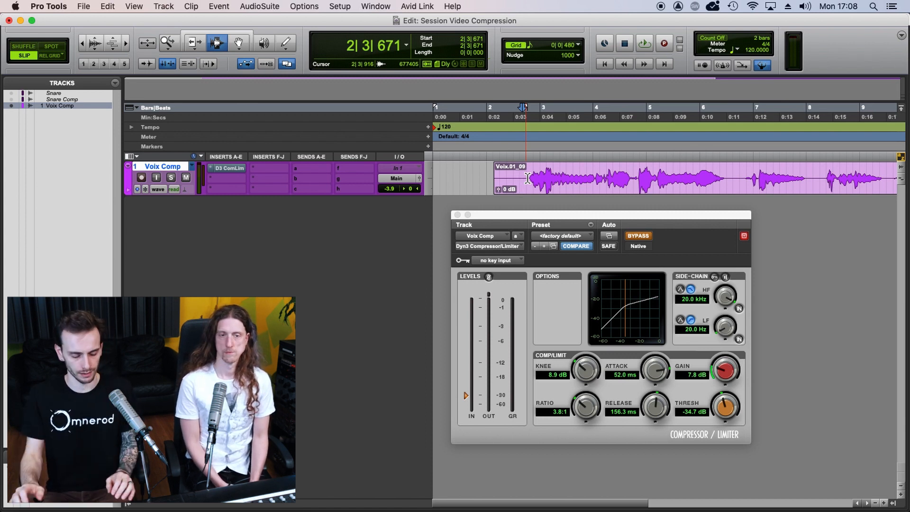
pyautogui.moveTo(577, 217)
pyautogui.mouseDown()
pyautogui.moveTo(591, 221)
pyautogui.moveTo(571, 221)
pyautogui.mouseUp()
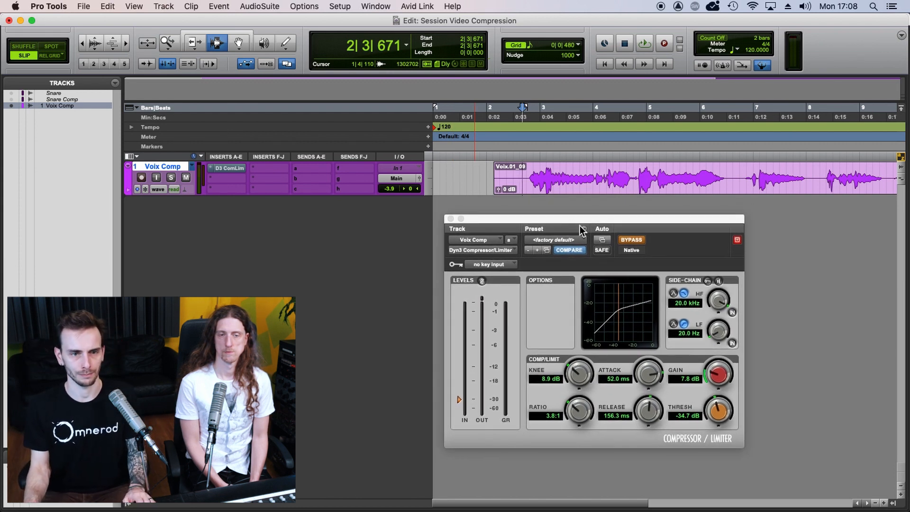
# Take the vocal compressor out of bypass and set ratio 29.5:1, threshold -42.9 dB, release 5.1 ms and attack 300.0 ms
pyautogui.moveTo(639, 221)
pyautogui.mouseDown()
pyautogui.moveTo(631, 218)
pyautogui.moveTo(655, 219)
pyautogui.mouseUp()
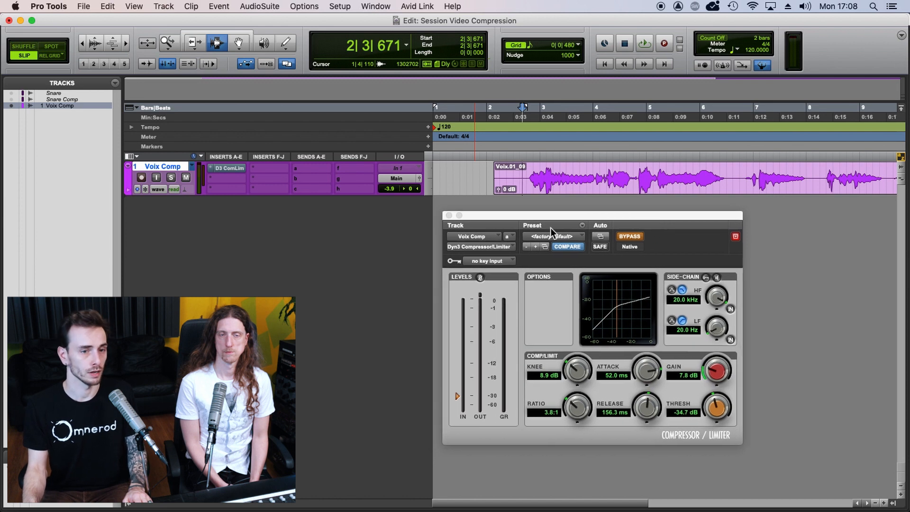
pyautogui.click(635, 236)
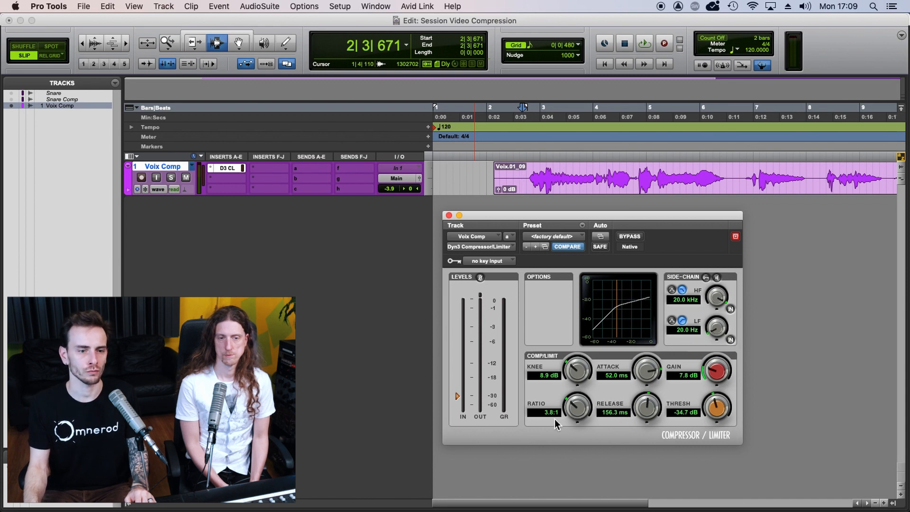
pyautogui.moveTo(579, 404); pyautogui.dragTo(584, 379)
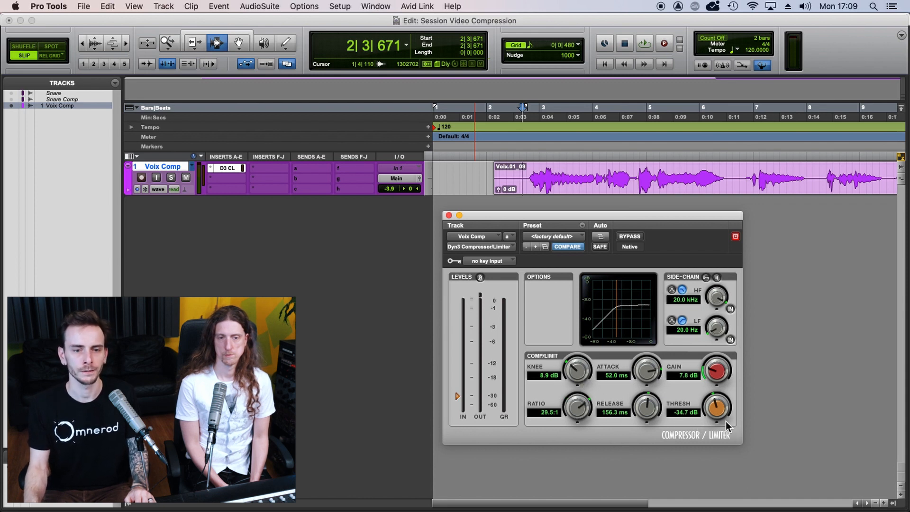
pyautogui.moveTo(716, 408); pyautogui.dragTo(709, 443)
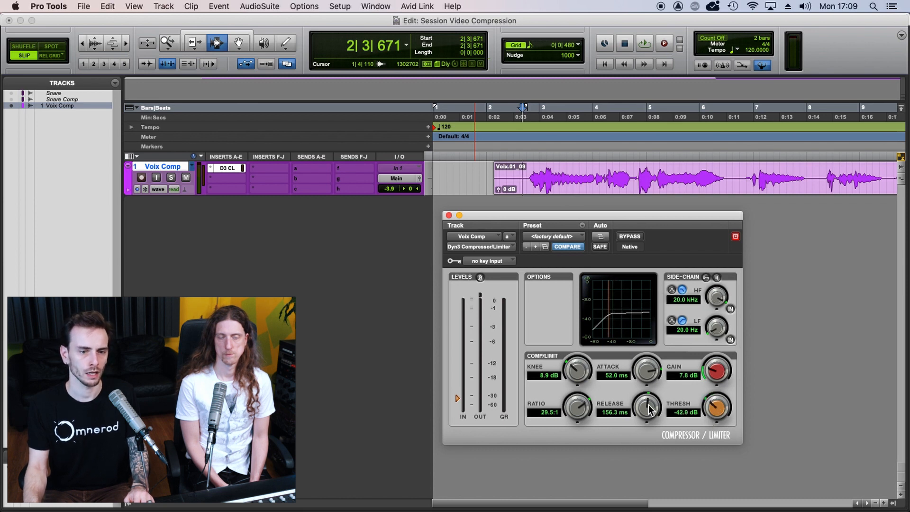
pyautogui.moveTo(647, 407); pyautogui.dragTo(631, 439)
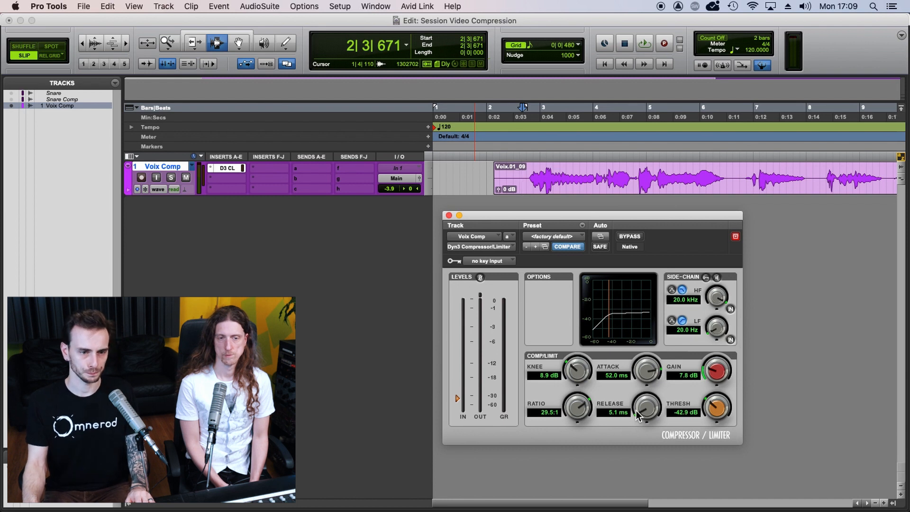
pyautogui.moveTo(648, 373); pyautogui.dragTo(668, 305)
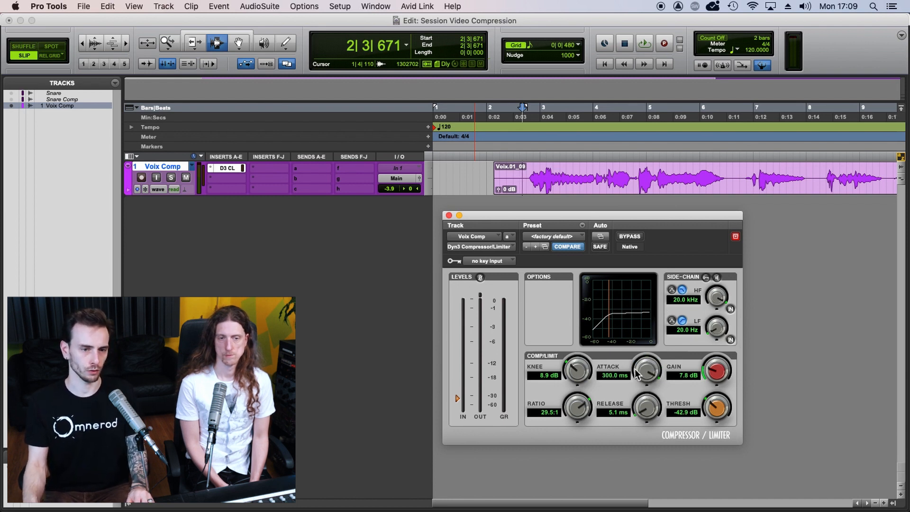
# Place the playback position just before the first vocal phrase and play it while setting gain to 7.4 dB and threshold to -45.6 dB
pyautogui.click(481, 171)
pyautogui.click(521, 171)
pyautogui.click(529, 171)
pyautogui.click(524, 174)
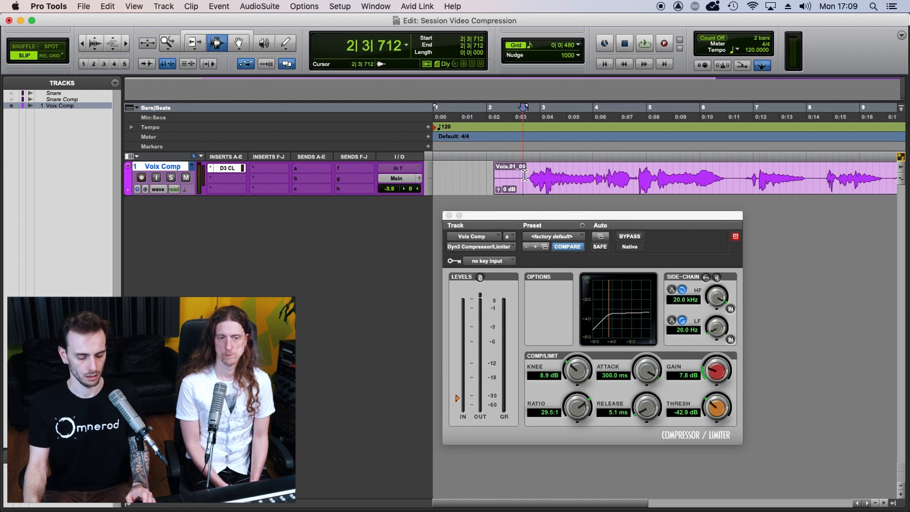
pyautogui.press('space')
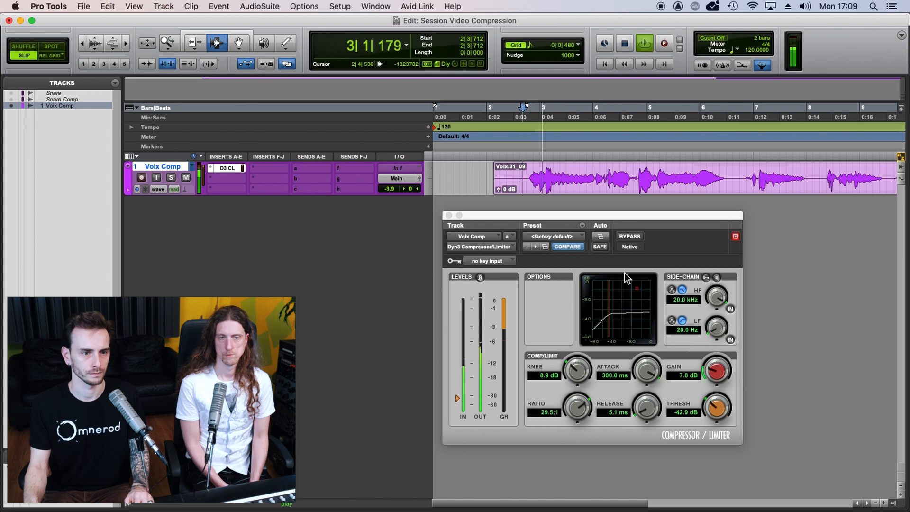
pyautogui.moveTo(715, 372); pyautogui.dragTo(715, 374)
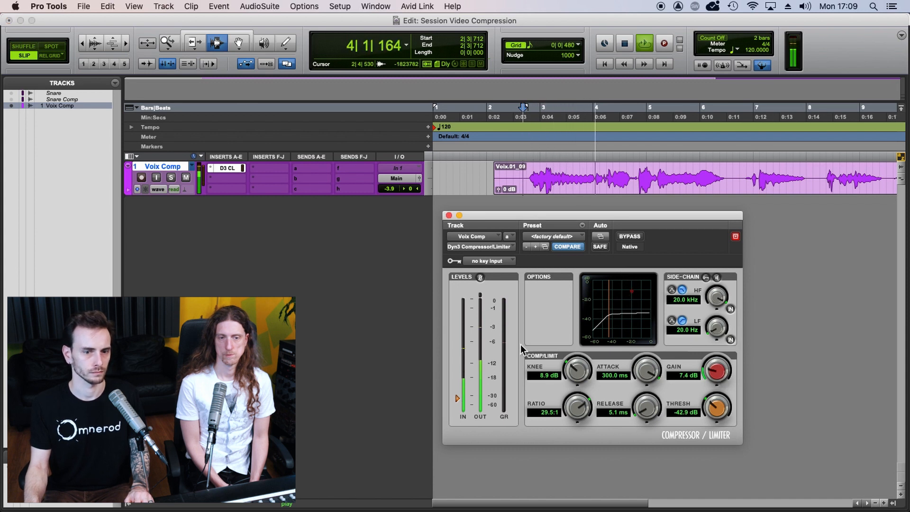
pyautogui.moveTo(710, 408); pyautogui.dragTo(707, 433)
pyautogui.press('space')
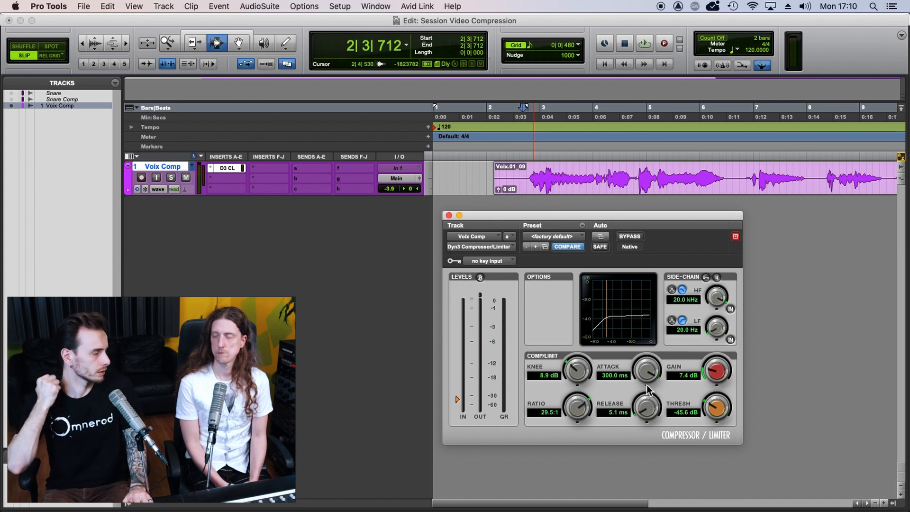
# Play the vocal repeatedly while shortening the compressor's attack through 33.6 ms and 48.2 us to 10.0 us
pyautogui.press('space')
pyautogui.moveTo(648, 372); pyautogui.dragTo(637, 433)
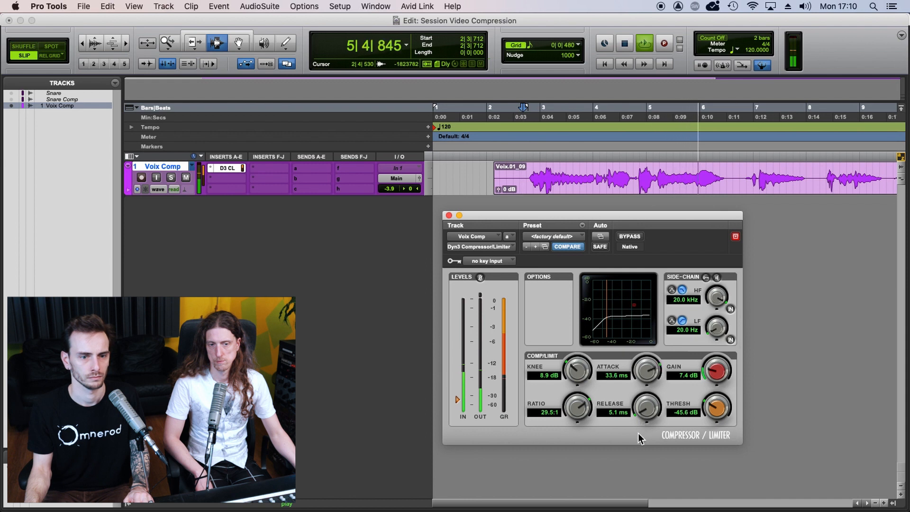
pyautogui.moveTo(653, 374); pyautogui.dragTo(642, 415)
pyautogui.press('space')
pyautogui.press('space')
pyautogui.press('space')
pyautogui.press('space')
pyautogui.moveTo(647, 368); pyautogui.dragTo(644, 416)
pyautogui.moveTo(647, 370); pyautogui.dragTo(642, 428)
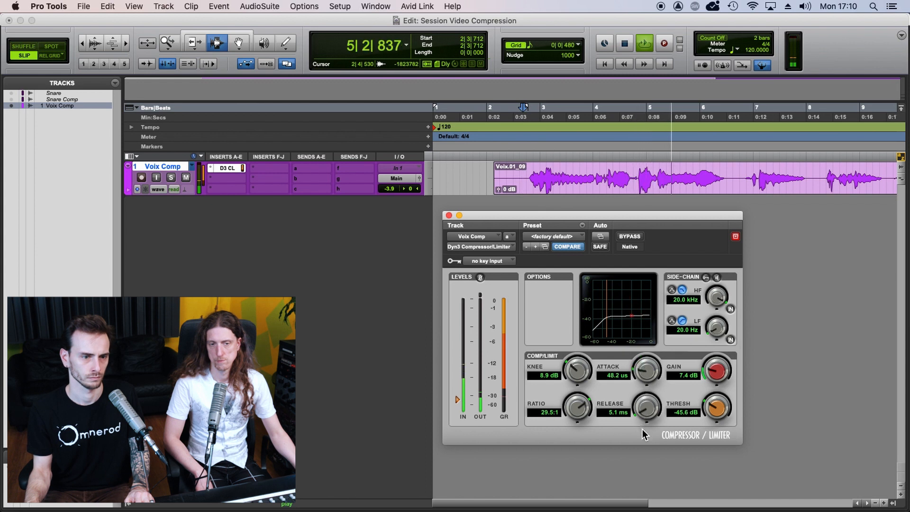
pyautogui.moveTo(648, 371); pyautogui.dragTo(645, 405)
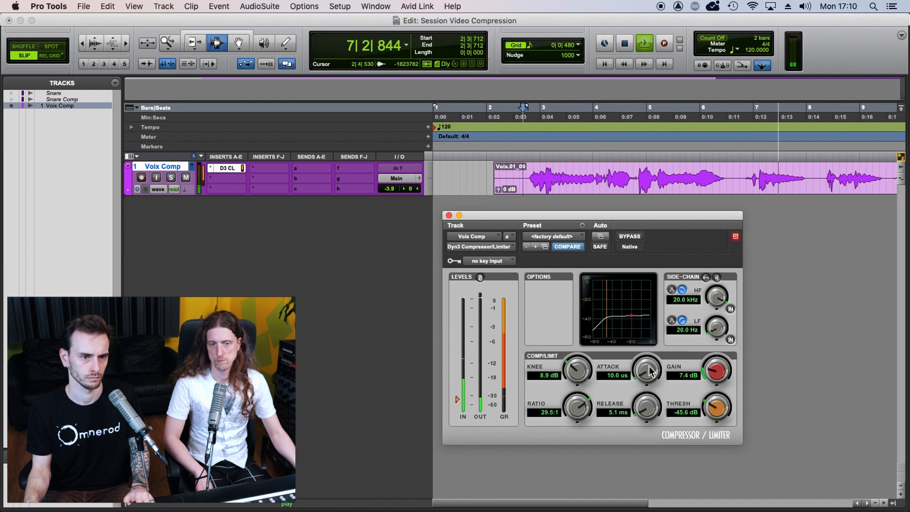
pyautogui.press('space')
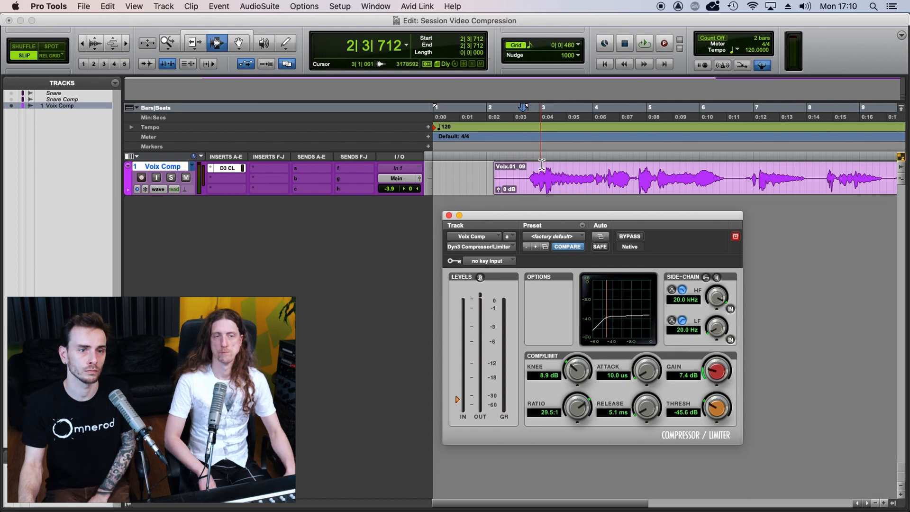
# Sweep the vocal compressor's attack between 300.0 ms and 10.0 us, and leave it at 50.7 ms
pyautogui.moveTo(659, 375); pyautogui.dragTo(652, 326)
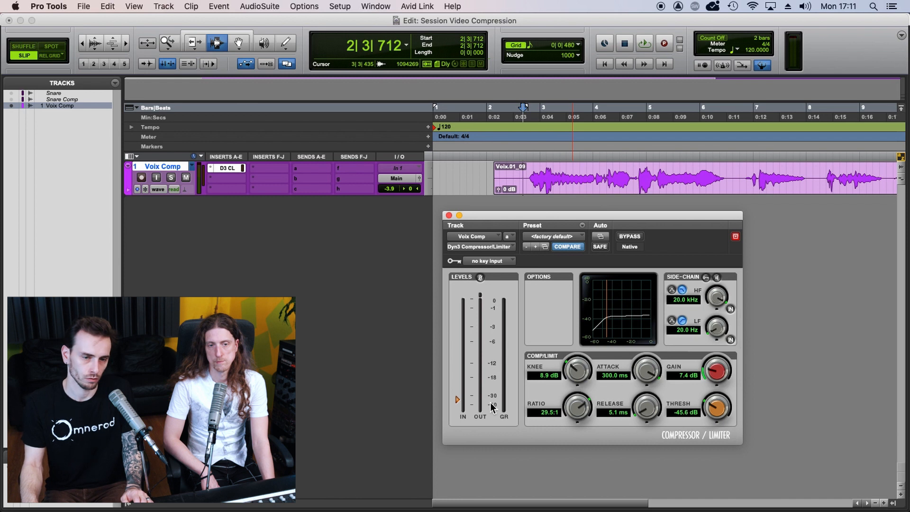
pyautogui.keyDown('alt'); pyautogui.click(645, 373); pyautogui.keyUp('alt')
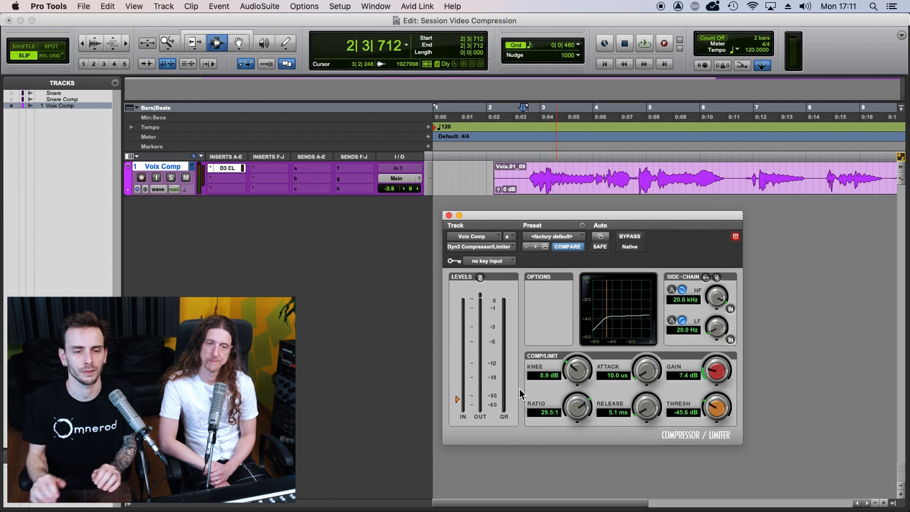
pyautogui.moveTo(655, 375); pyautogui.dragTo(650, 328)
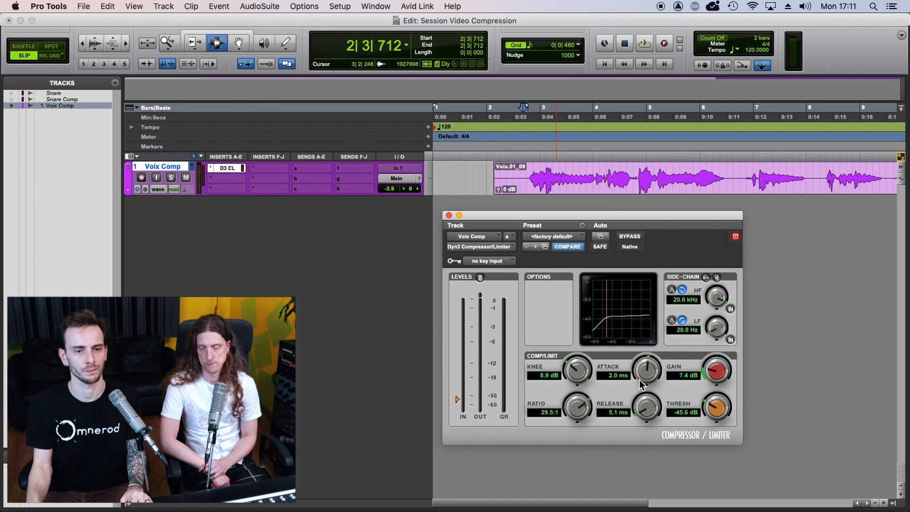
pyautogui.moveTo(645, 374); pyautogui.dragTo(649, 329)
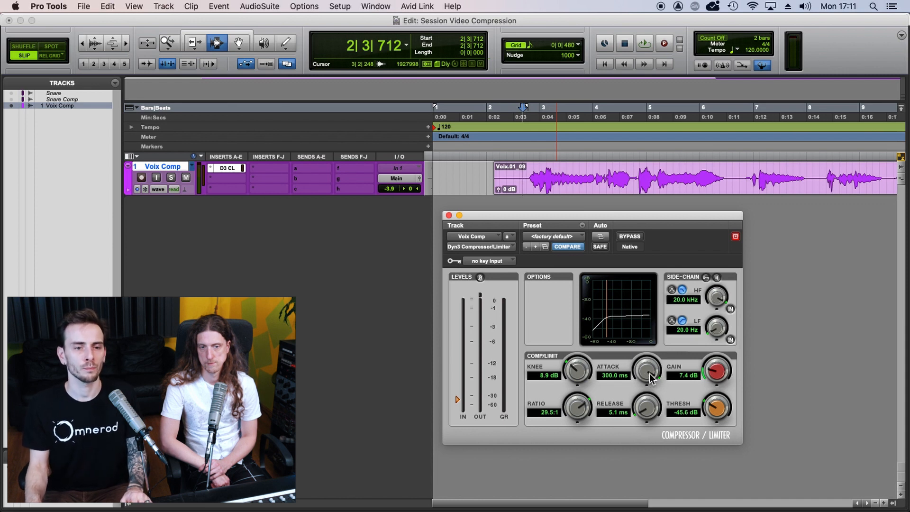
pyautogui.moveTo(644, 398); pyautogui.dragTo(645, 393)
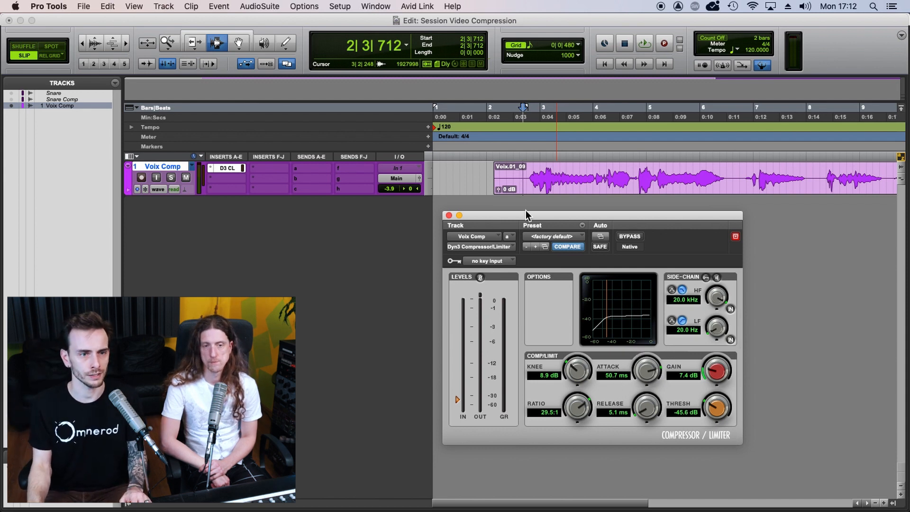
# Play the start of the vocal with the compressor active, bypassed and active again to compare the sound
pyautogui.press('space')
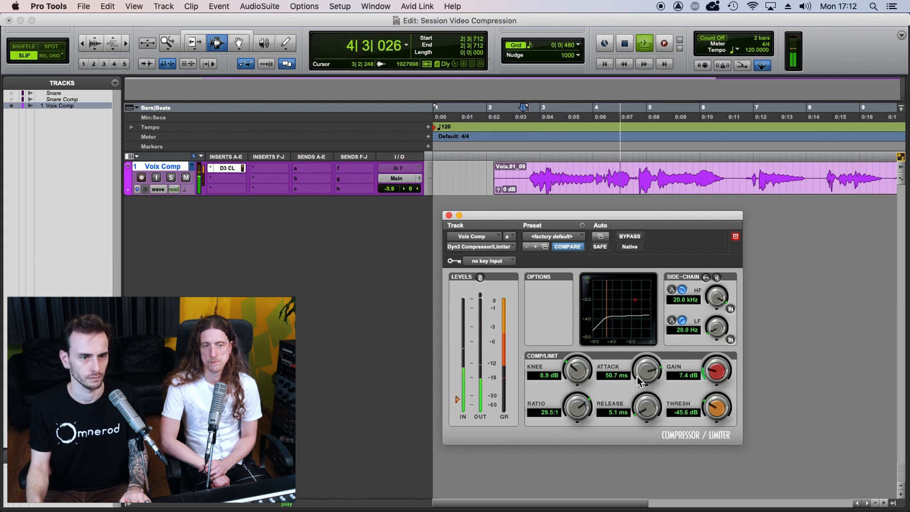
pyautogui.press('space')
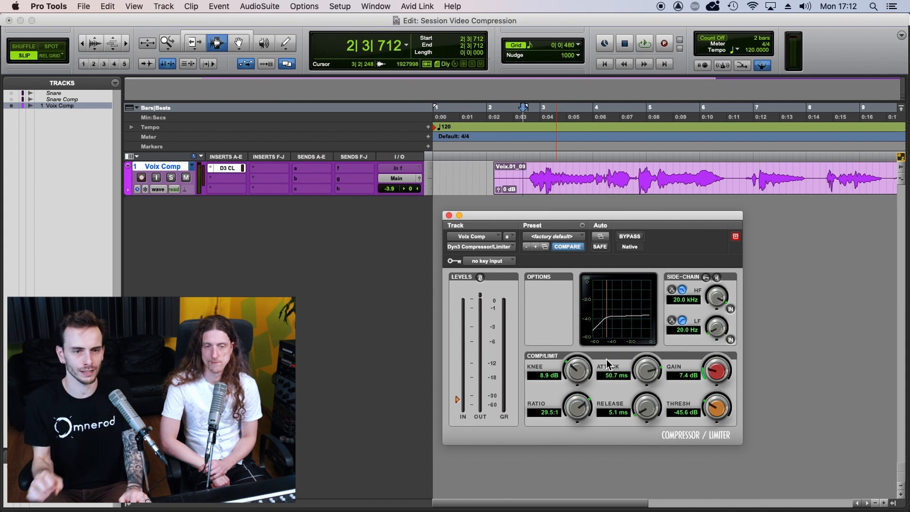
pyautogui.click(635, 238)
pyautogui.press('space')
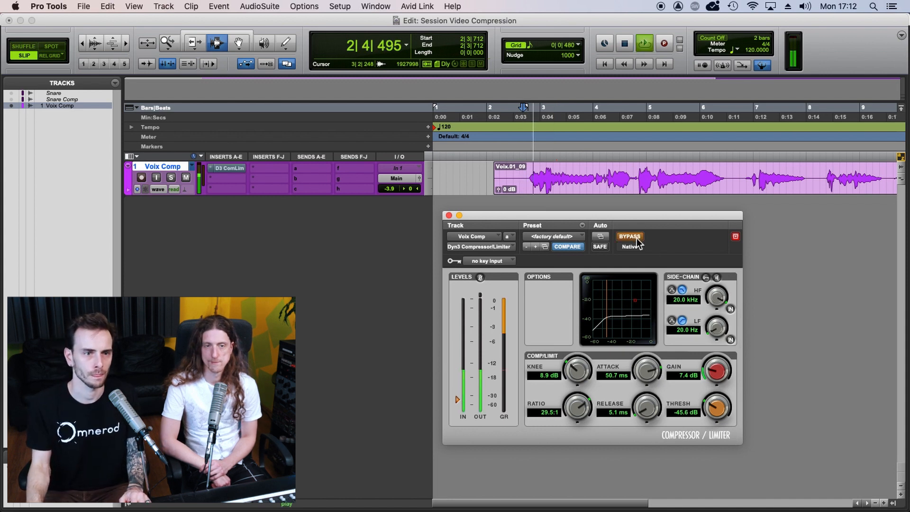
pyautogui.press('space')
pyautogui.click(630, 236)
pyautogui.press('space')
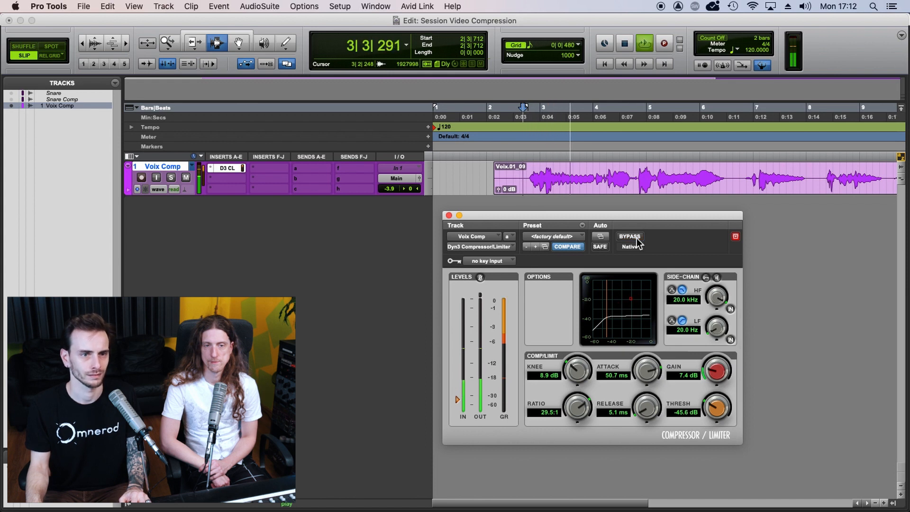
pyautogui.press('space')
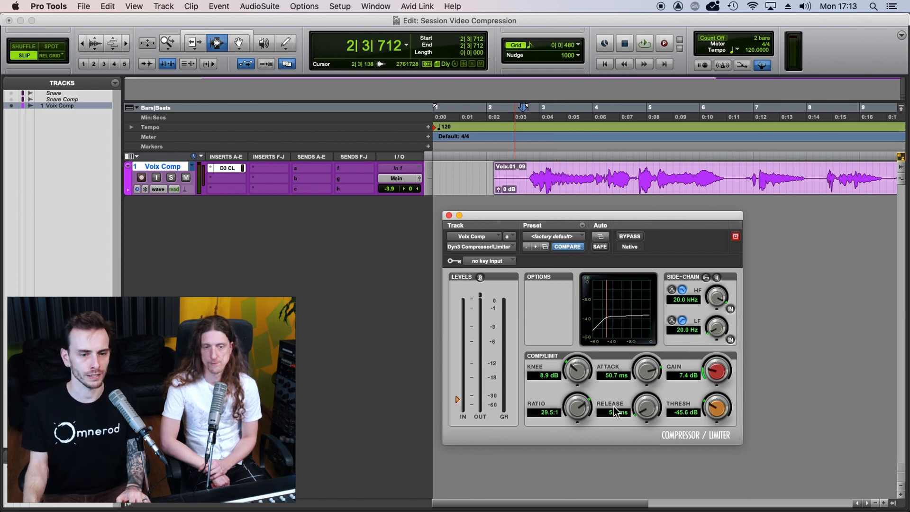
# Play the vocal while lengthening the compressor's release to 1.1 s and raising its gain to 13.2 dB
pyautogui.press('space')
pyautogui.moveTo(649, 408); pyautogui.dragTo(656, 317)
pyautogui.moveTo(715, 372); pyautogui.dragTo(714, 352)
pyautogui.moveTo(648, 409); pyautogui.dragTo(651, 377)
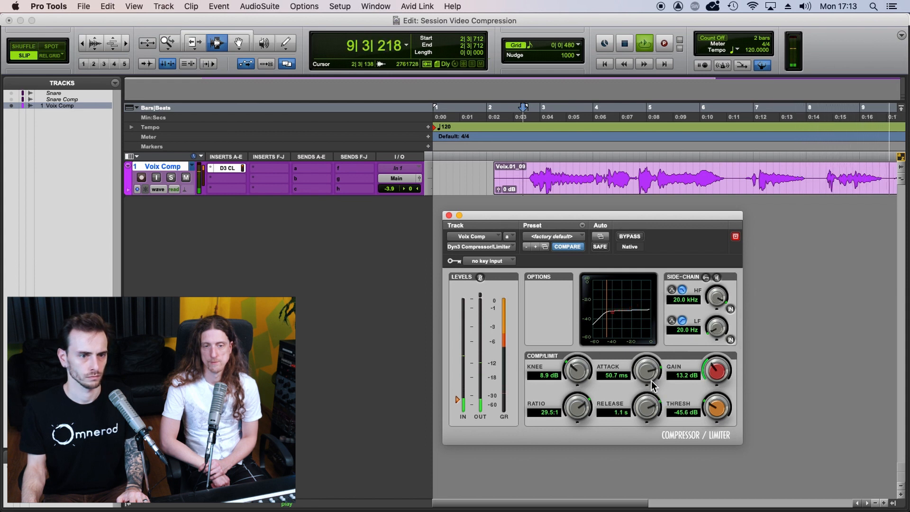
# Replay the vocal while shortening the compressor's release through 94.7 ms and 35.3 ms to 5.5 ms
pyautogui.press('space')
pyautogui.press('space')
pyautogui.moveTo(648, 406); pyautogui.dragTo(637, 450)
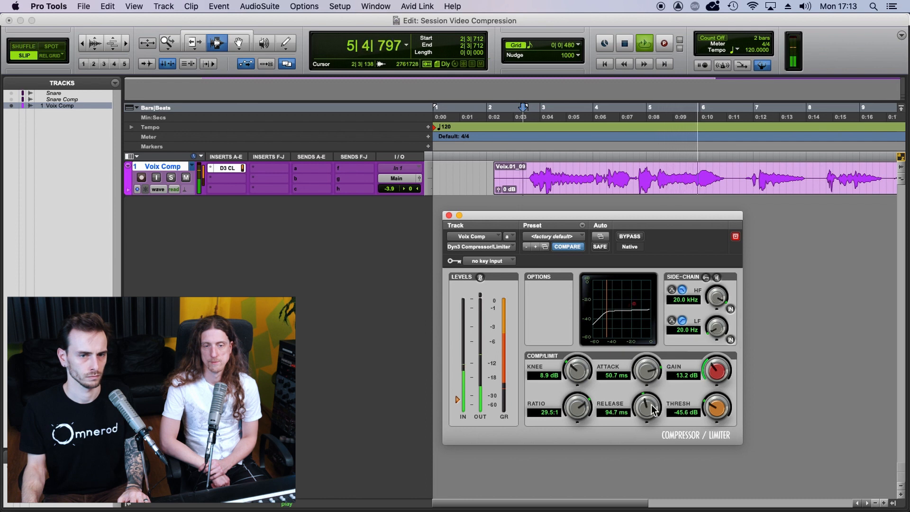
pyautogui.press('space')
pyautogui.press('space')
pyautogui.moveTo(647, 408); pyautogui.dragTo(638, 440)
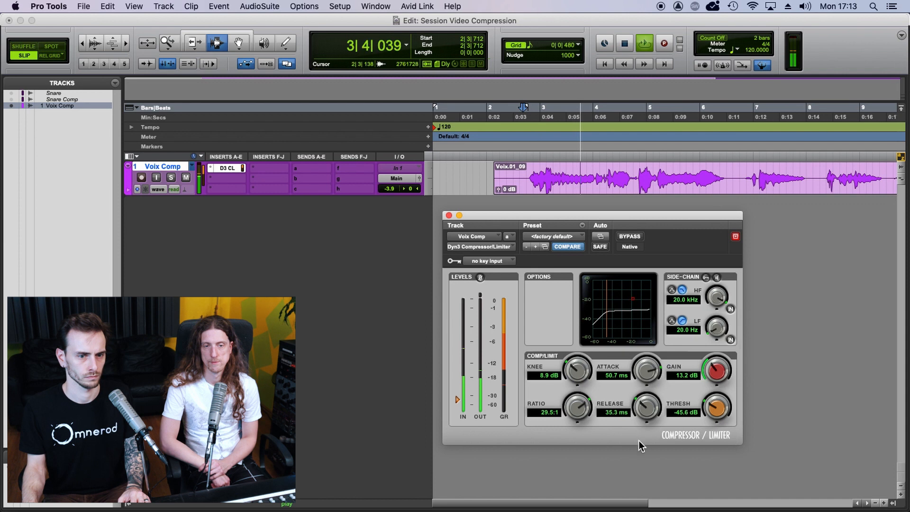
pyautogui.moveTo(646, 405)
pyautogui.mouseDown()
pyautogui.moveTo(642, 433)
pyautogui.moveTo(646, 414)
pyautogui.moveTo(649, 430)
pyautogui.moveTo(649, 421)
pyautogui.mouseUp()
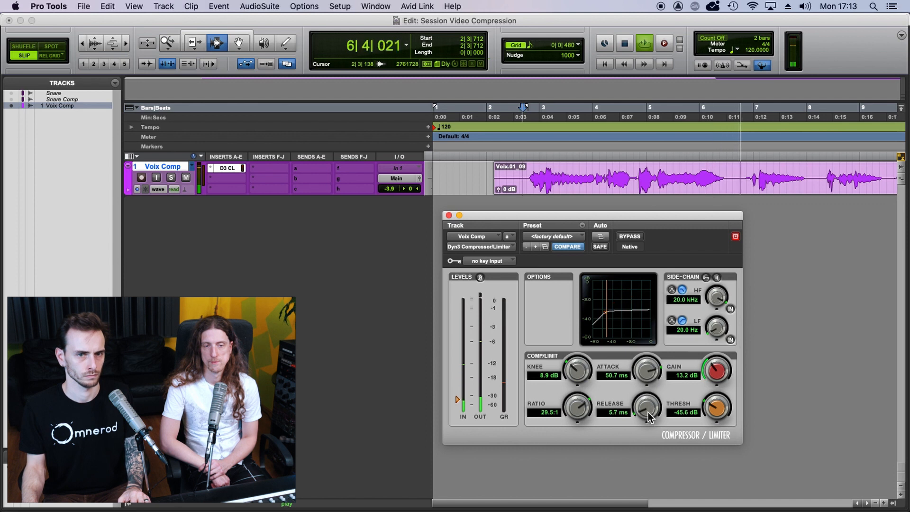
pyautogui.press('space')
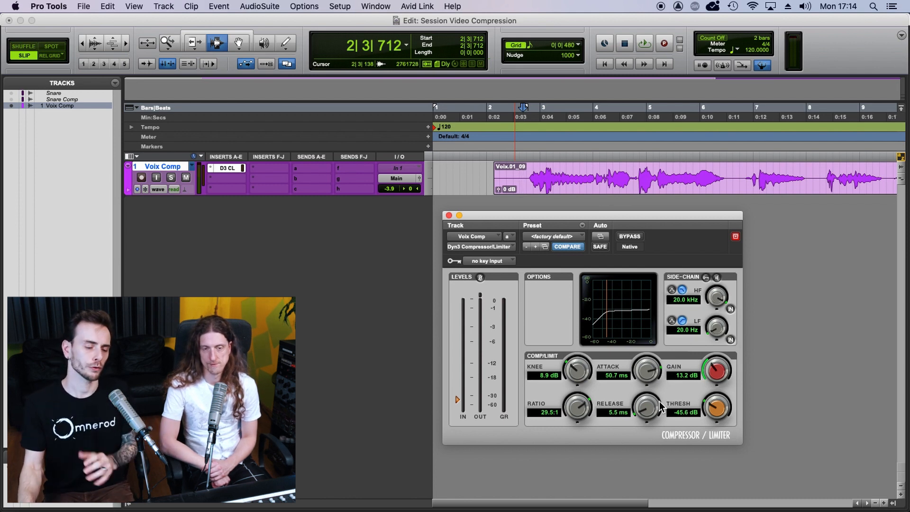
# Set the vocal compressor's release to 156.3 ms and audition ratios of 3.9:1, 2.2:1 and 3.7:1, keeping the last
pyautogui.moveTo(653, 410); pyautogui.dragTo(653, 391)
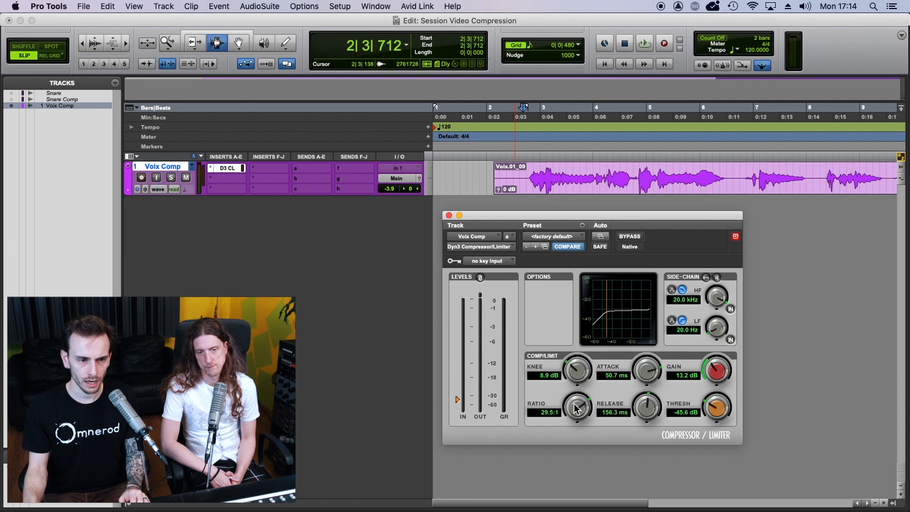
pyautogui.moveTo(585, 417); pyautogui.dragTo(580, 414)
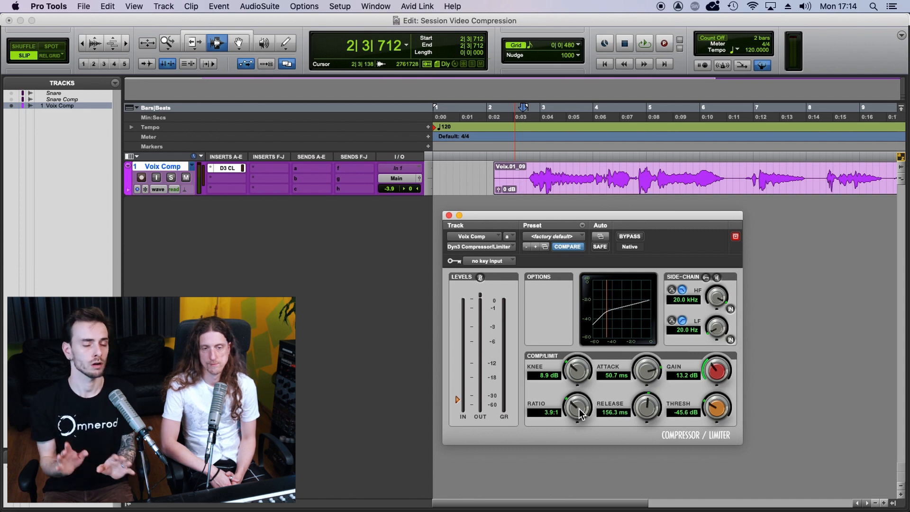
pyautogui.press('space')
pyautogui.moveTo(582, 415); pyautogui.dragTo(564, 459)
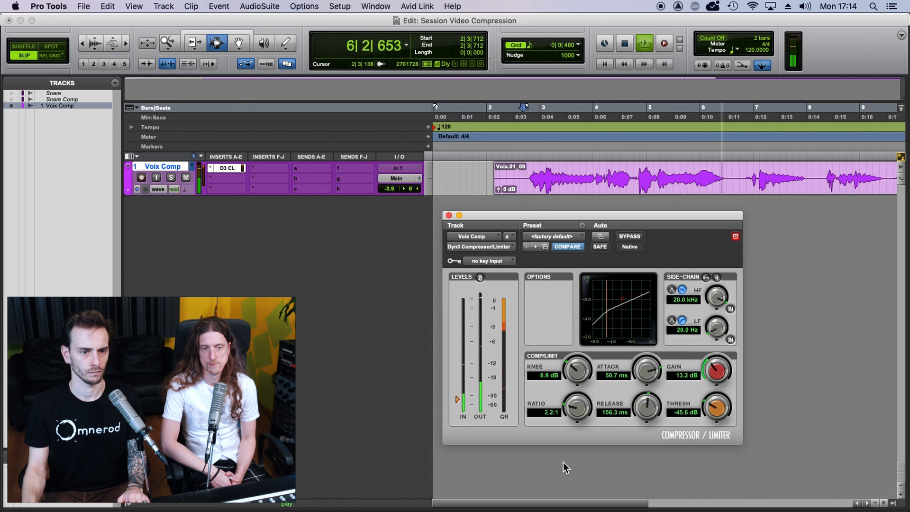
pyautogui.moveTo(586, 411); pyautogui.dragTo(591, 396)
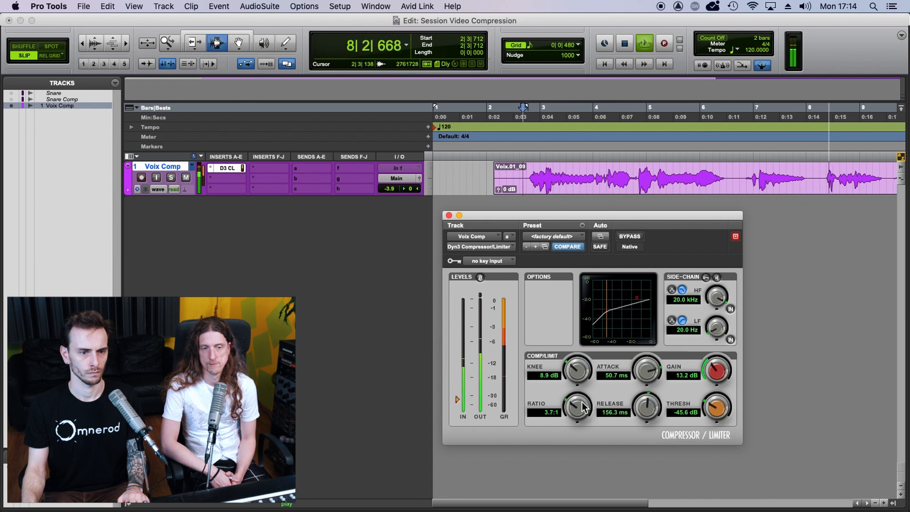
pyautogui.press('space')
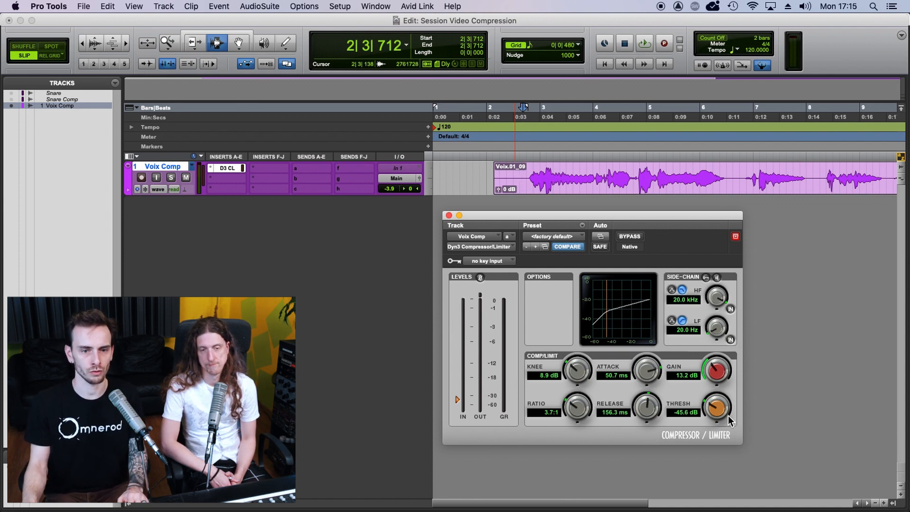
# Play the vocal while setting the compressor's threshold to -32.3 dB and its gain to 7.6 dB
pyautogui.press('space')
pyautogui.moveTo(722, 416)
pyautogui.mouseDown()
pyautogui.moveTo(722, 379)
pyautogui.moveTo(721, 419)
pyautogui.mouseUp()
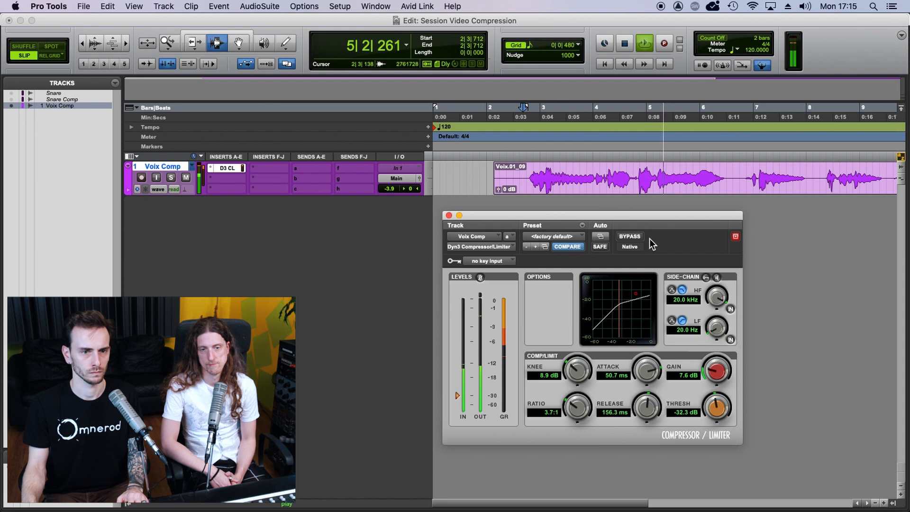
# Replay the first vocal phrase while switching the compressor's bypass on and off to compare the processed and dry sound
pyautogui.click(630, 236)
pyautogui.press('space')
pyautogui.press('space')
pyautogui.click(629, 236)
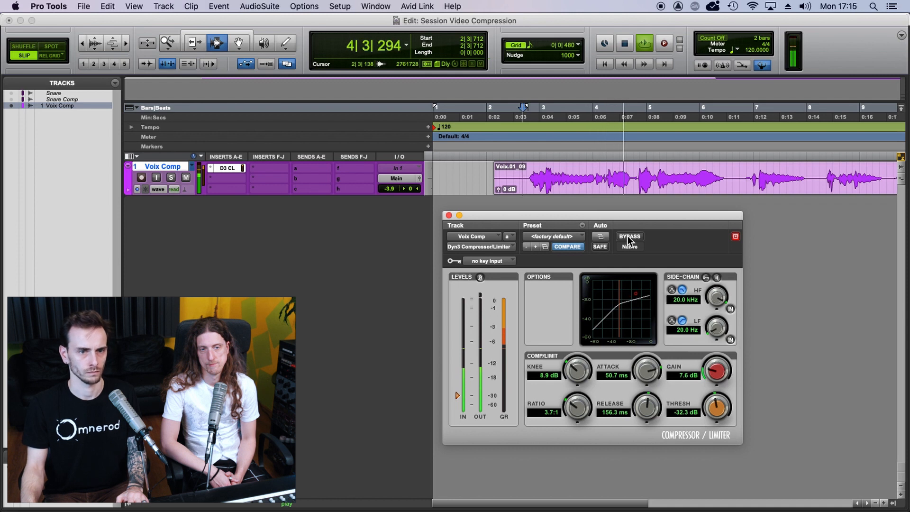
pyautogui.press('space')
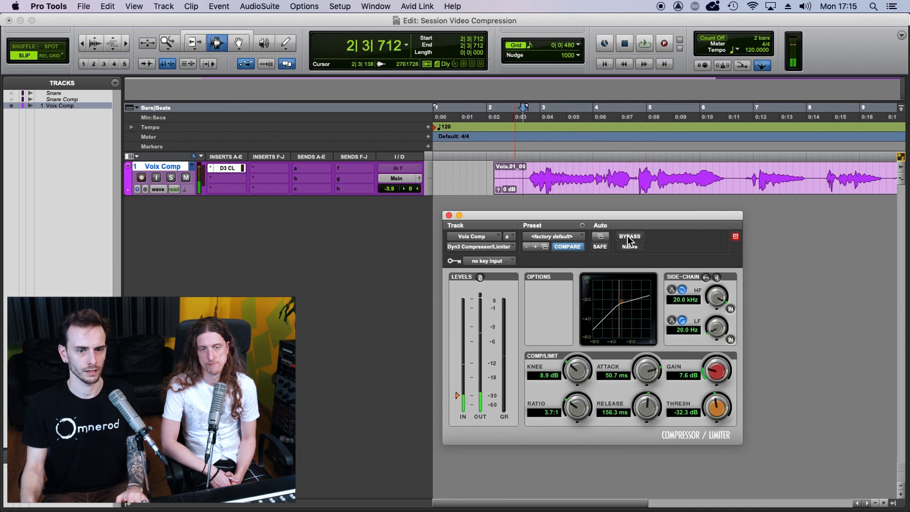
pyautogui.click(627, 236)
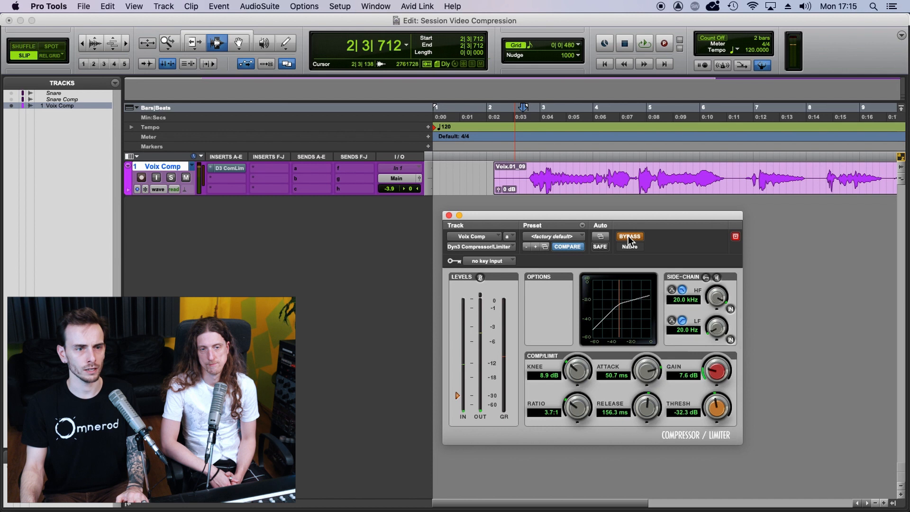
pyautogui.press('space')
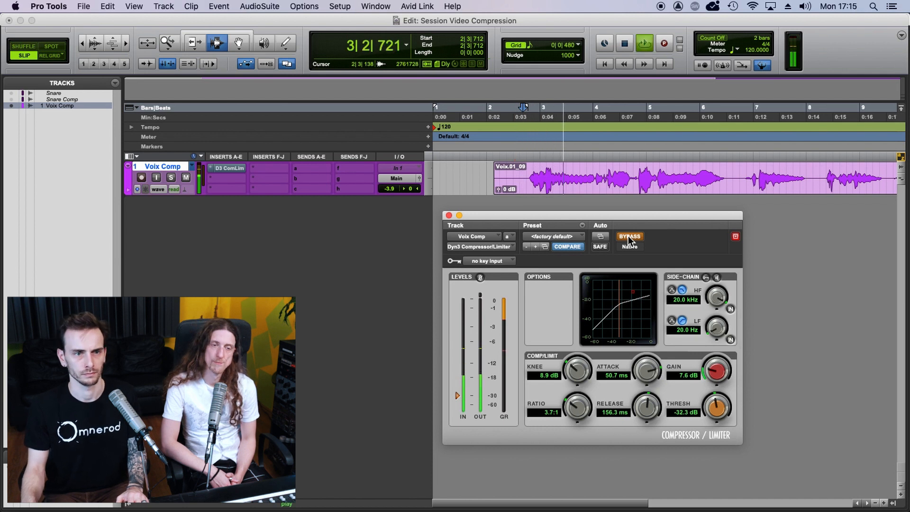
pyautogui.click(629, 236)
pyautogui.press('space')
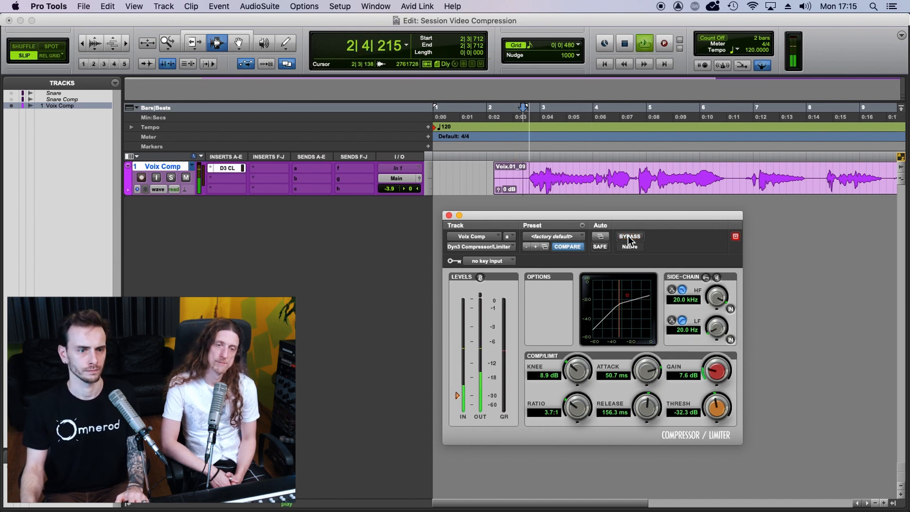